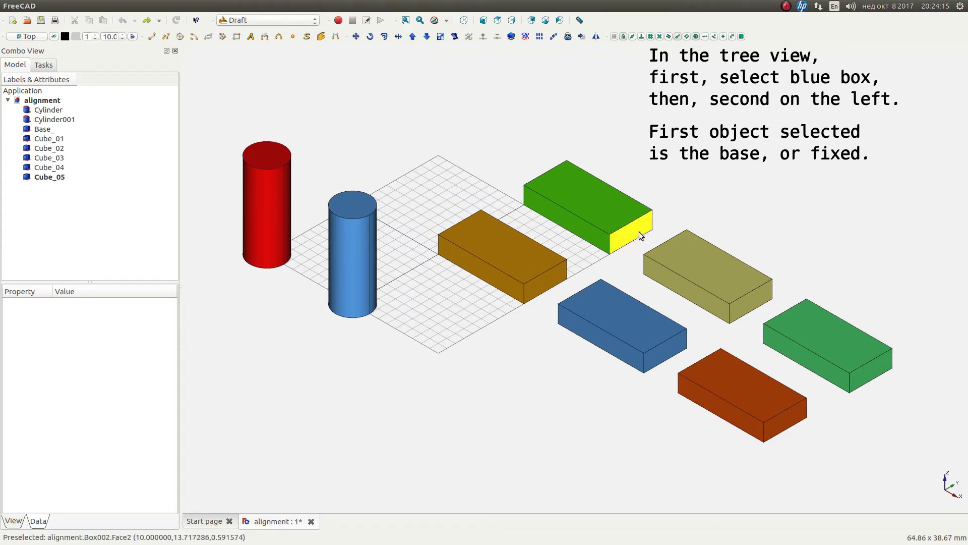
Start an Edit > Alignment of brown Cube_01 to the fixed blue Base_ box.
{"action": "scroll", "coordinate": [600, 277], "scroll_direction": "up", "scroll_amount": 2}
{"action": "scroll", "coordinate": [593, 277], "scroll_direction": "up", "scroll_amount": 1}
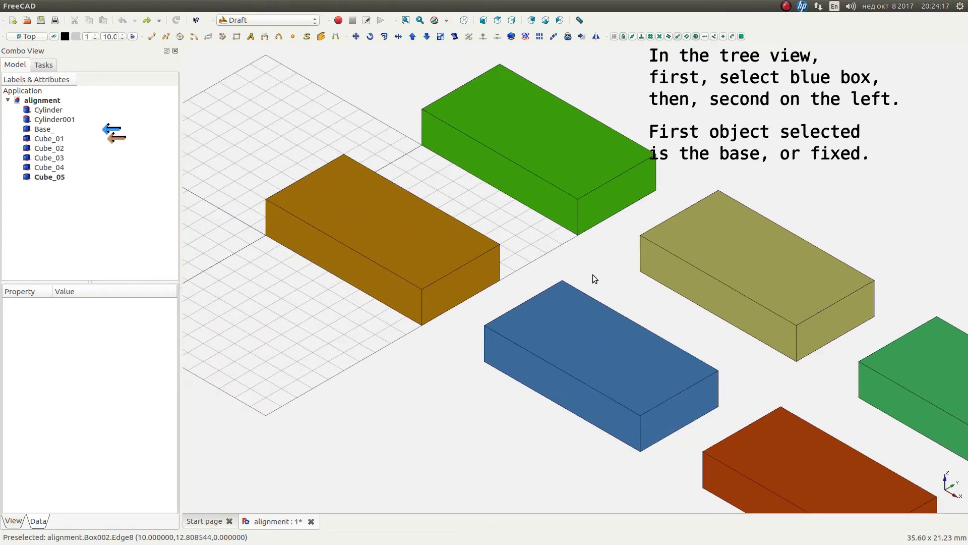
{"action": "scroll", "coordinate": [504, 257], "scroll_direction": "up", "scroll_amount": 2}
{"action": "scroll", "coordinate": [549, 250], "scroll_direction": "up", "scroll_amount": 2}
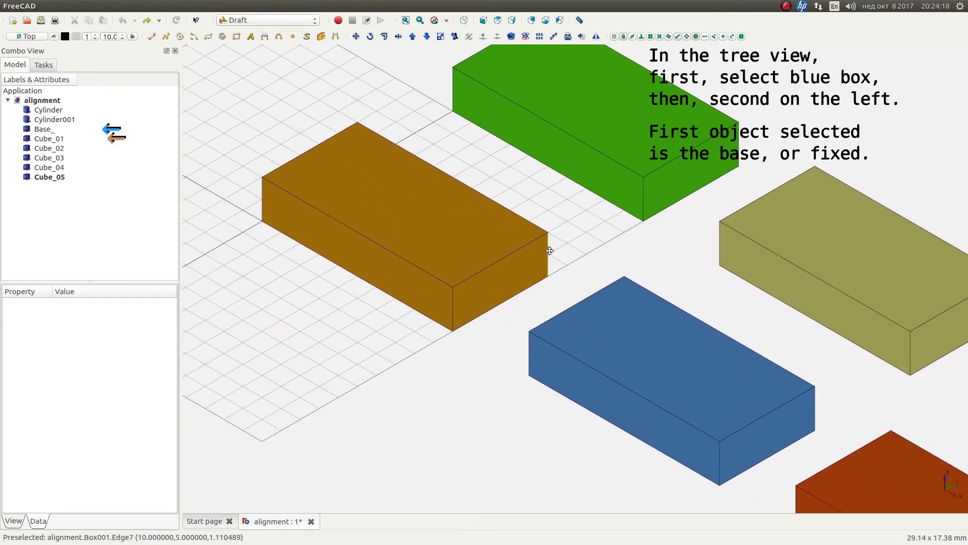
{"action": "left_click", "coordinate": [57, 130]}
{"action": "left_click", "coordinate": [55, 140], "text": "ctrl"}
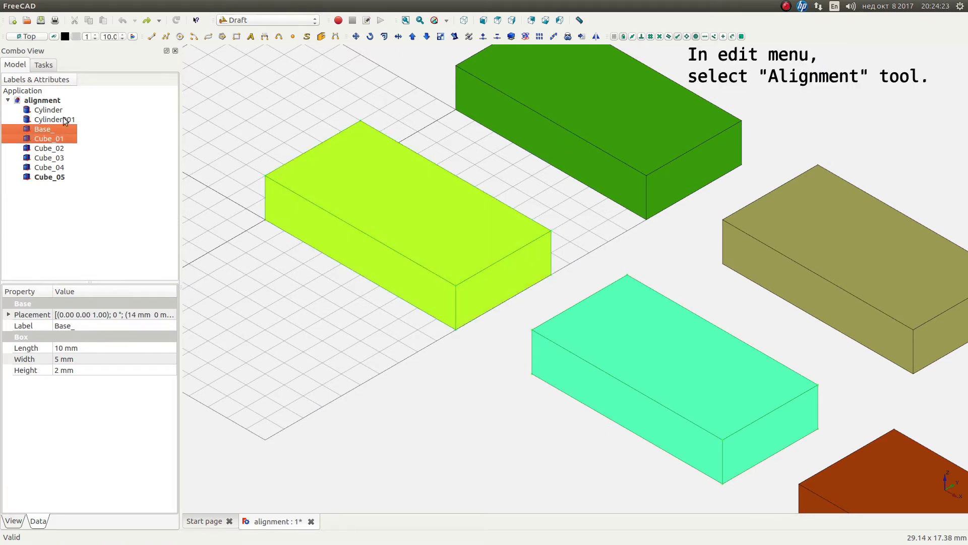
{"action": "left_click", "coordinate": [61, 6]}
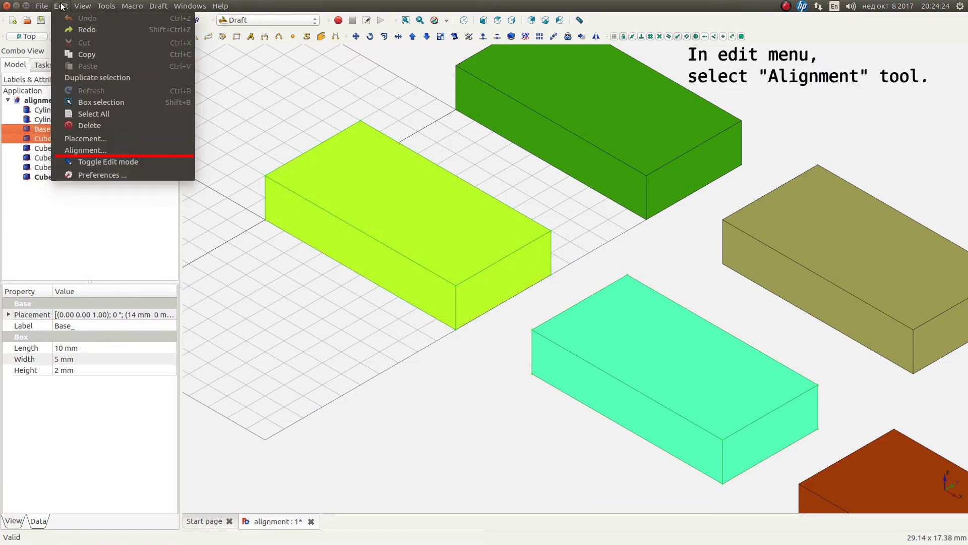
{"action": "left_click", "coordinate": [88, 151]}
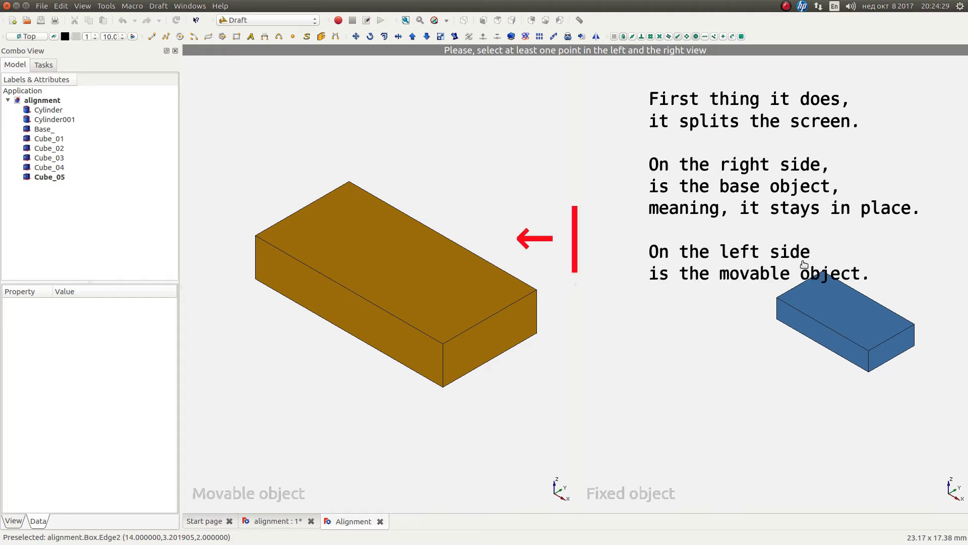
Zoom the views and mark three corner points on the fixed blue box.
{"action": "scroll", "coordinate": [790, 286], "scroll_direction": "up", "scroll_amount": 4}
{"action": "scroll", "coordinate": [790, 285], "scroll_direction": "up", "scroll_amount": 1}
{"action": "scroll", "coordinate": [759, 257], "scroll_direction": "up", "scroll_amount": 1}
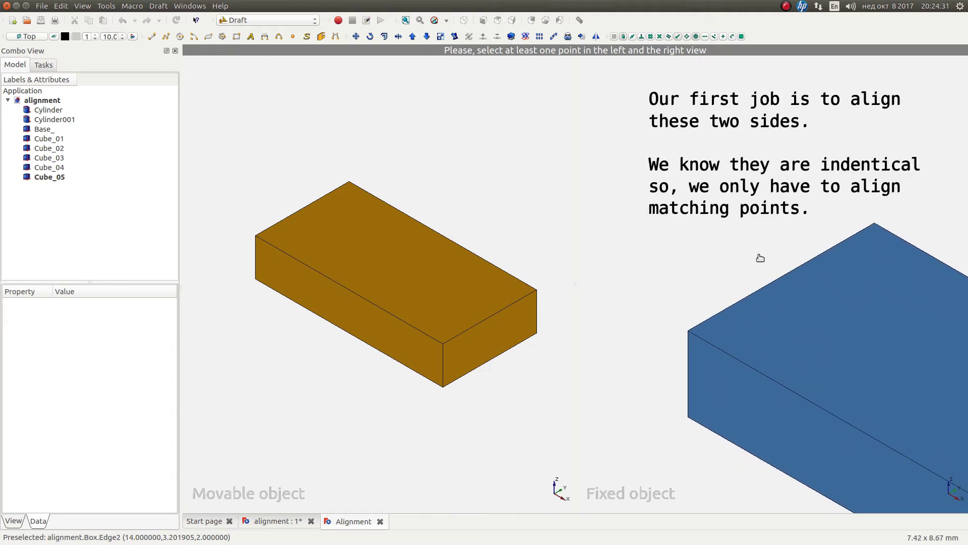
{"action": "scroll", "coordinate": [446, 383], "scroll_direction": "up", "scroll_amount": 2}
{"action": "scroll", "coordinate": [309, 341], "scroll_direction": "up", "scroll_amount": 1}
{"action": "scroll", "coordinate": [407, 324], "scroll_direction": "up", "scroll_amount": 1}
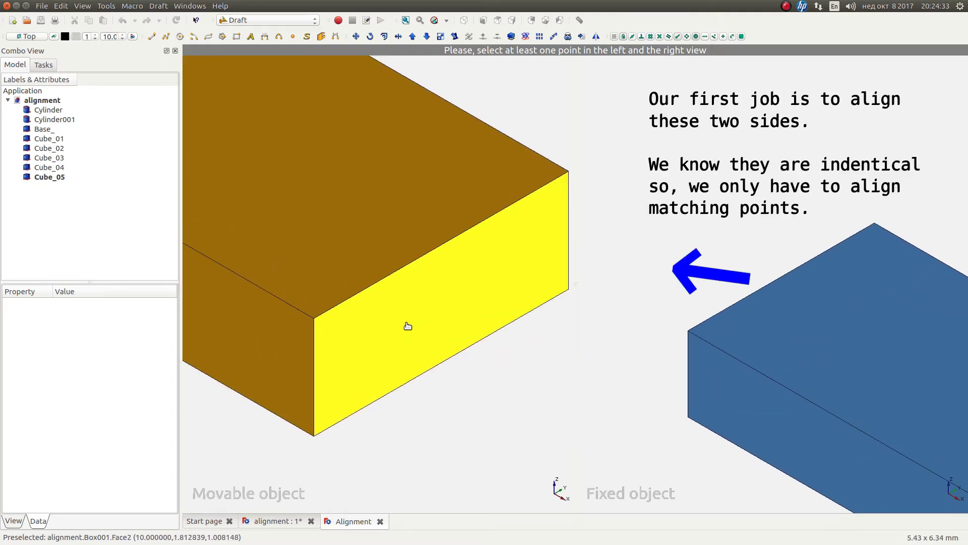
{"action": "scroll", "coordinate": [378, 324], "scroll_direction": "down", "scroll_amount": 1}
{"action": "scroll", "coordinate": [401, 312], "scroll_direction": "down", "scroll_amount": 1}
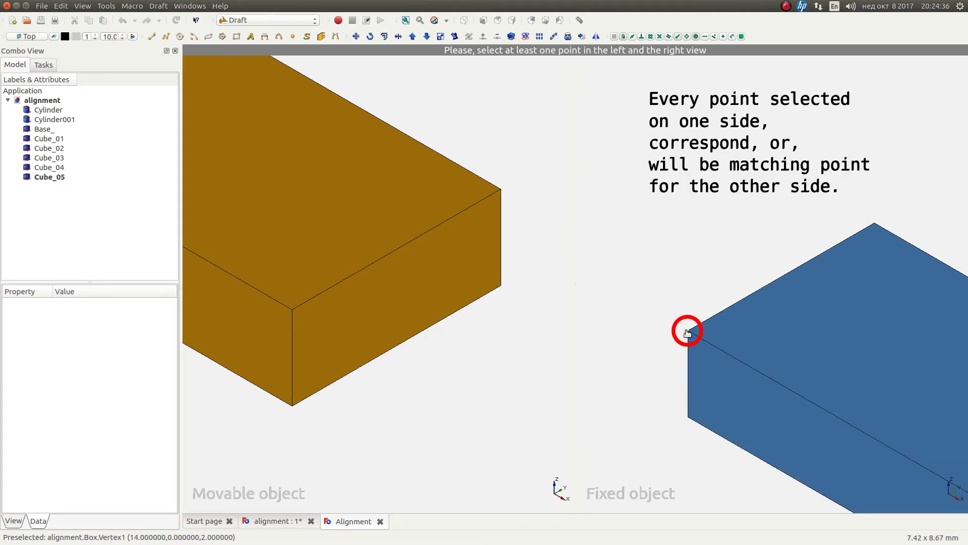
{"action": "left_click", "coordinate": [687, 333]}
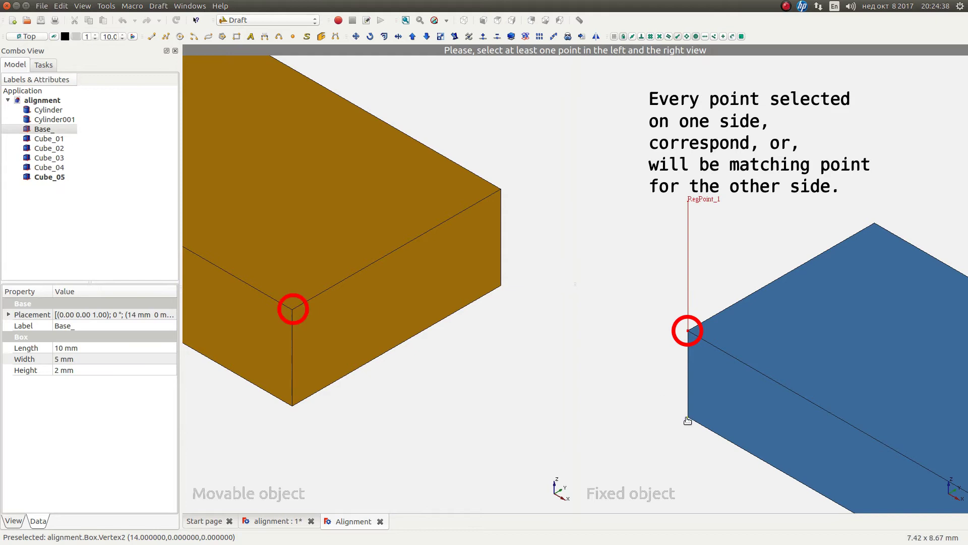
{"action": "left_click", "coordinate": [688, 420]}
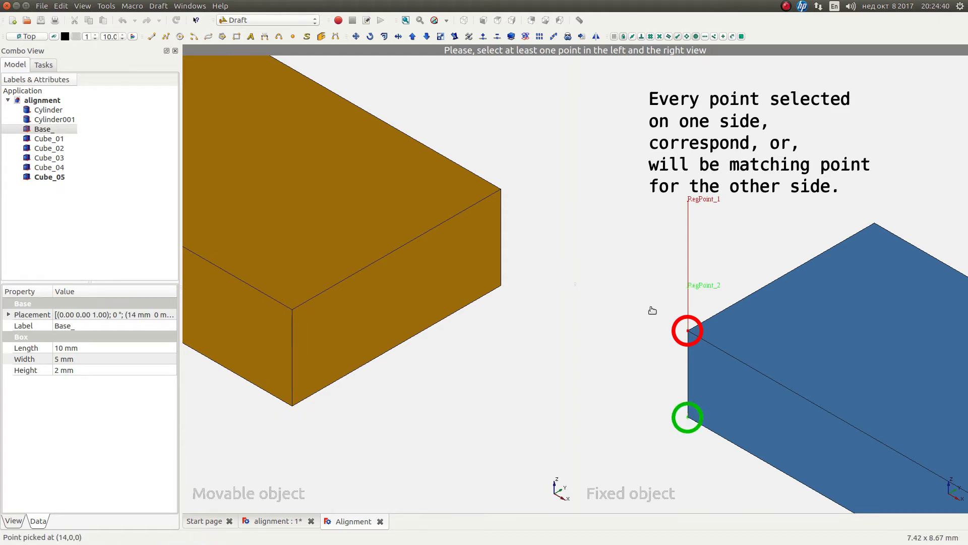
{"action": "left_click", "coordinate": [874, 224]}
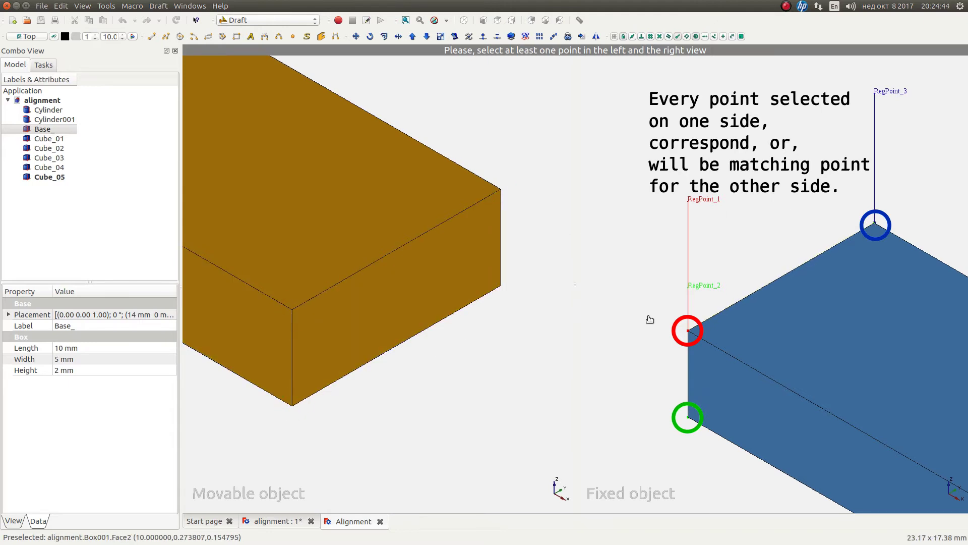
Mark the three matching corners on the brown box in the same order.
{"action": "left_click", "coordinate": [292, 311]}
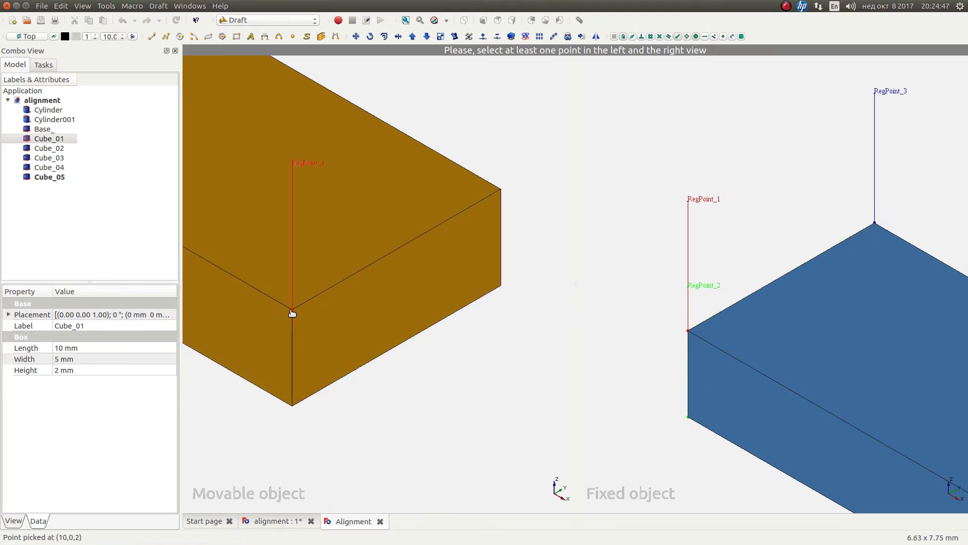
{"action": "left_click", "coordinate": [293, 408]}
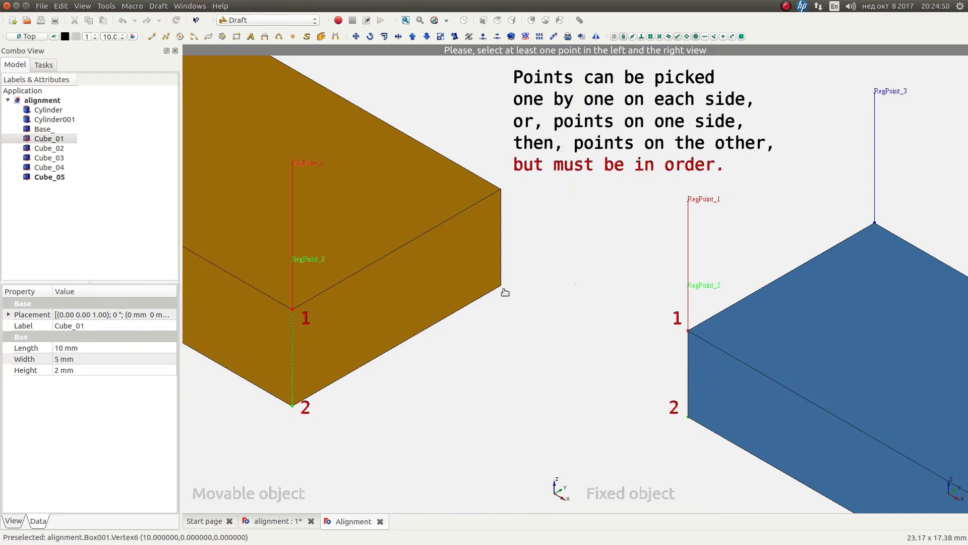
{"action": "left_click", "coordinate": [500, 194]}
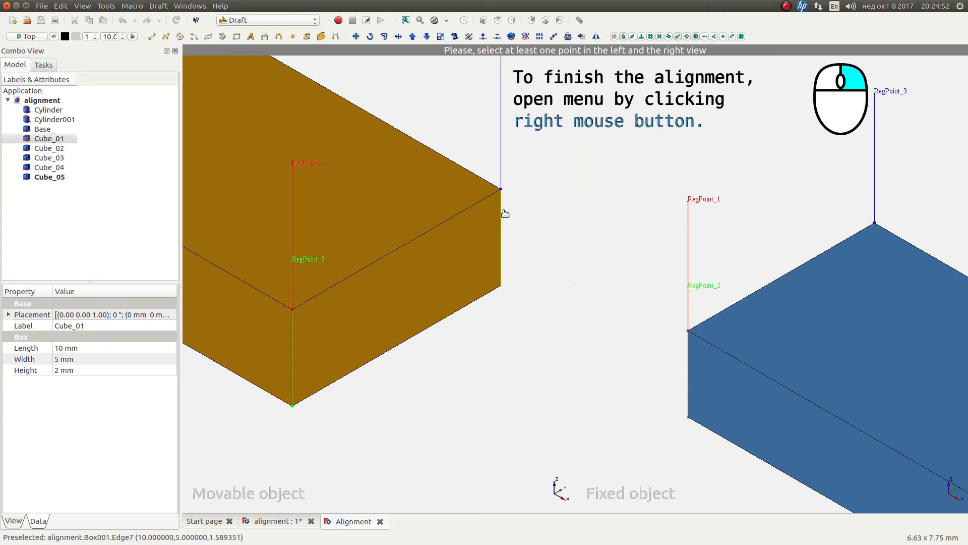
Run Align from the context menu so brown Cube_01 snaps against blue Base_.
{"action": "right_click", "coordinate": [540, 232]}
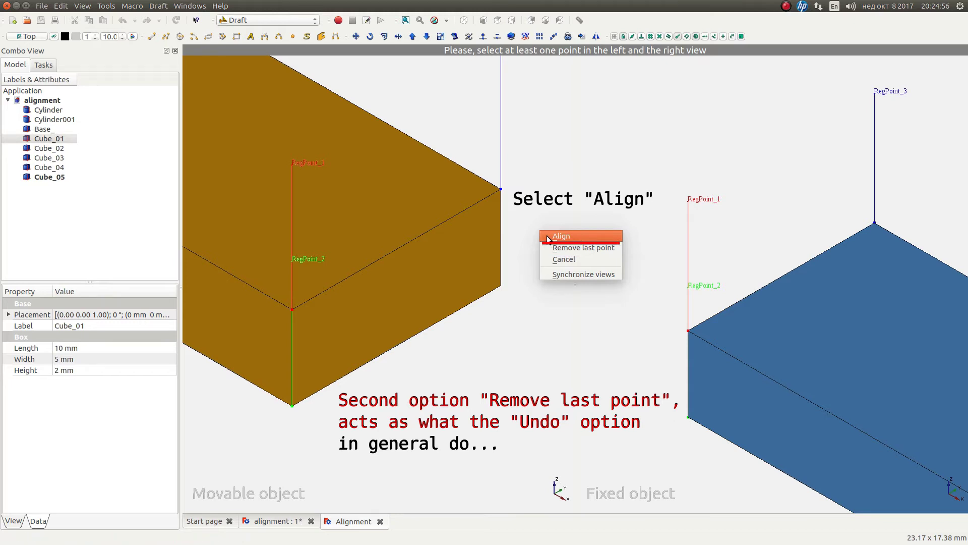
{"action": "left_click", "coordinate": [549, 238]}
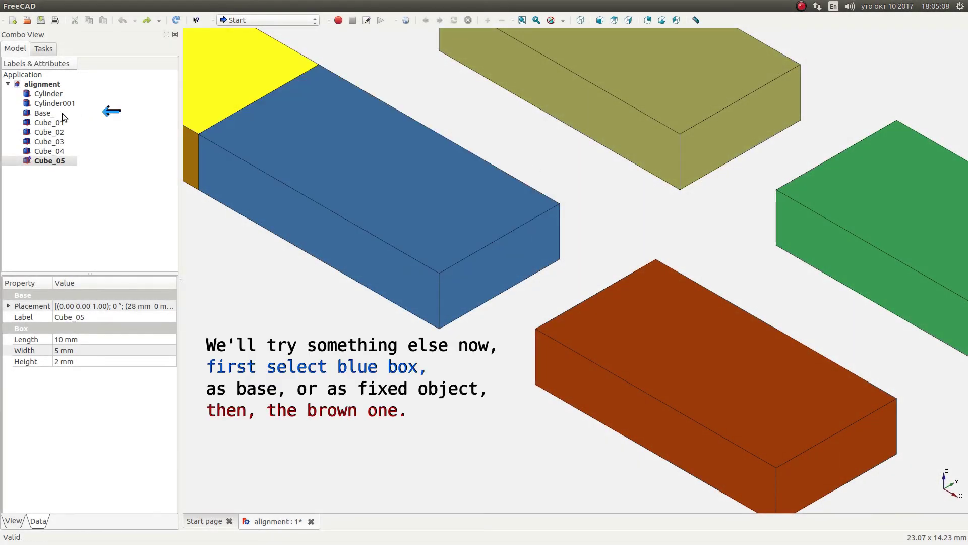
Select Base_ then Cube_05 and launch Edit > Alignment with Cube_05 movable.
{"action": "left_click", "coordinate": [58, 113]}
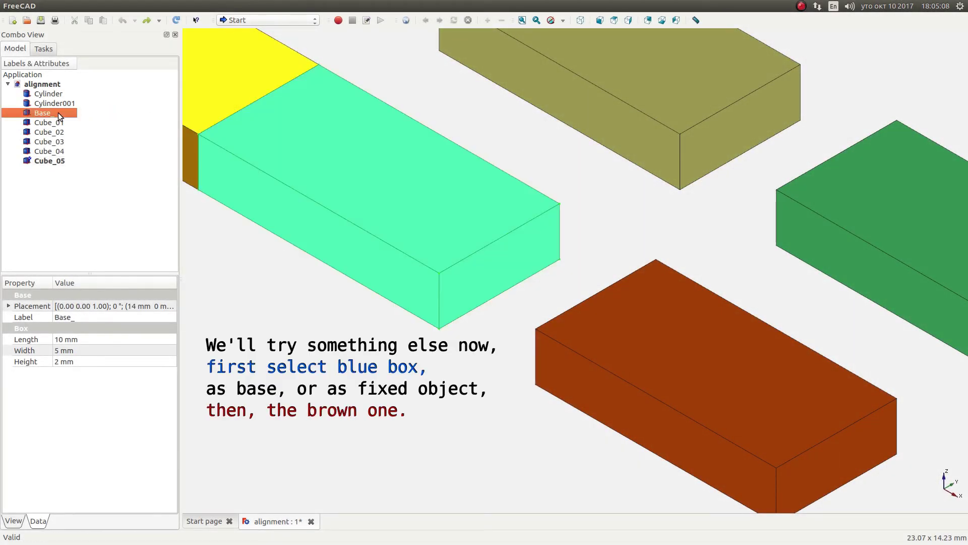
{"action": "left_click", "coordinate": [59, 162], "text": "ctrl"}
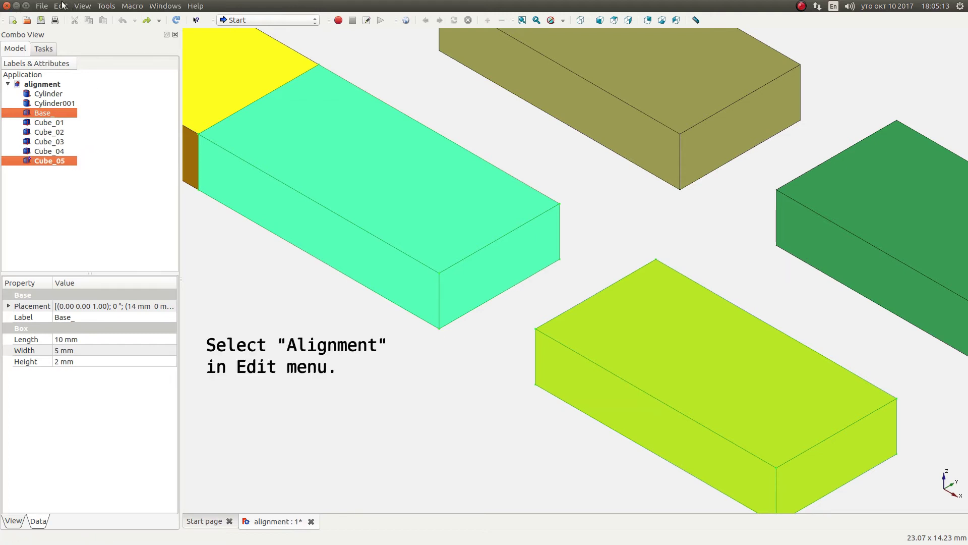
{"action": "left_click", "coordinate": [62, 6]}
{"action": "left_click", "coordinate": [74, 152]}
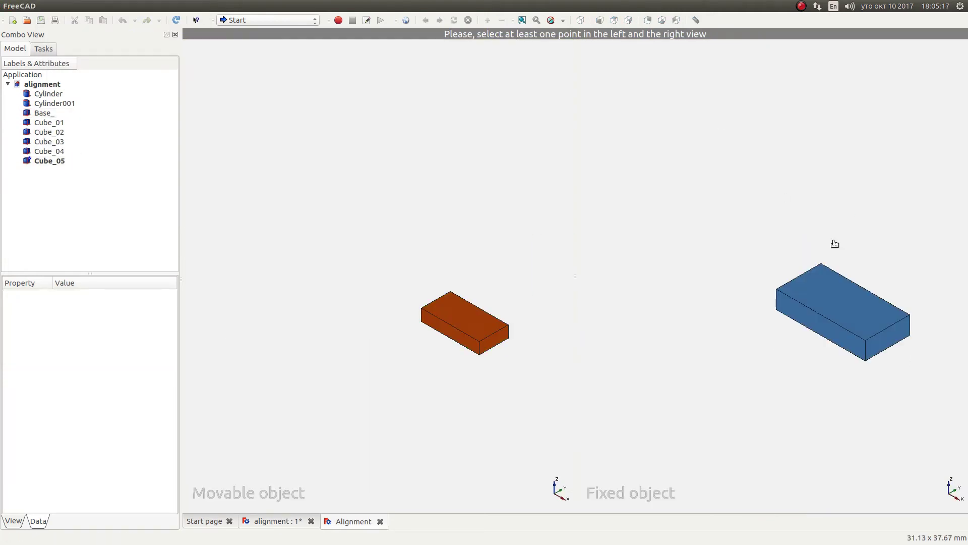
Zoom both alignment views and orbit orange Cube_05 to show another side.
{"action": "scroll", "coordinate": [894, 353], "scroll_direction": "up", "scroll_amount": 3}
{"action": "scroll", "coordinate": [828, 319], "scroll_direction": "up", "scroll_amount": 1}
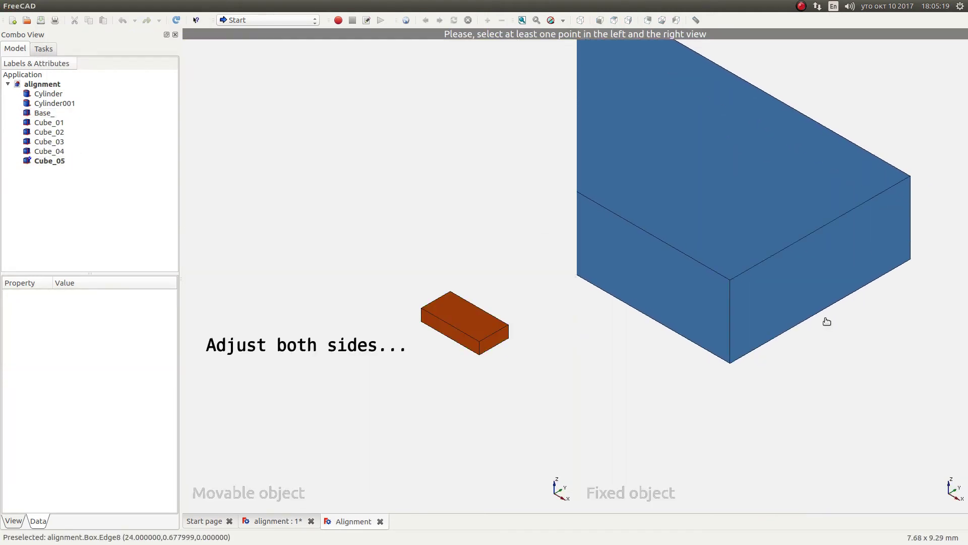
{"action": "scroll", "coordinate": [827, 321], "scroll_direction": "up", "scroll_amount": 1}
{"action": "scroll", "coordinate": [807, 312], "scroll_direction": "up", "scroll_amount": 1}
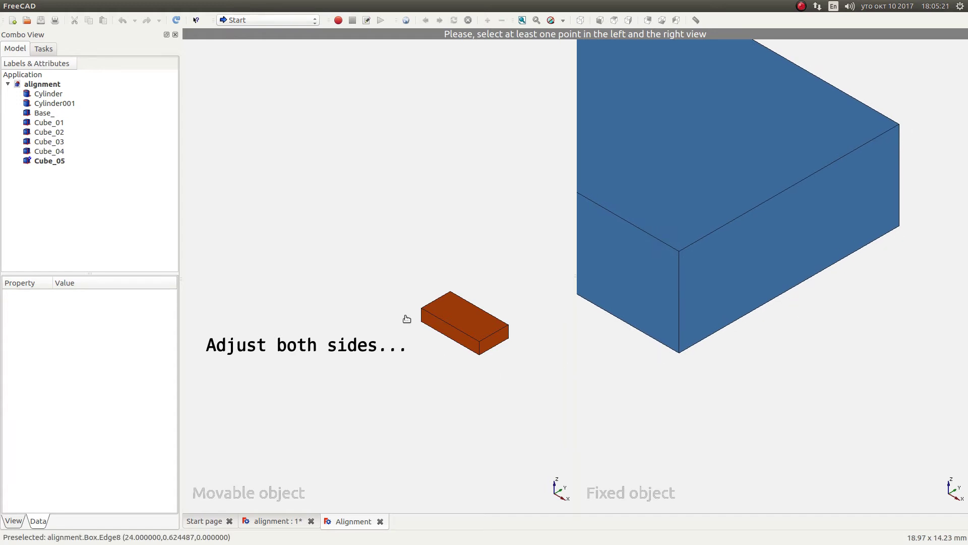
{"action": "scroll", "coordinate": [397, 296], "scroll_direction": "up", "scroll_amount": 2}
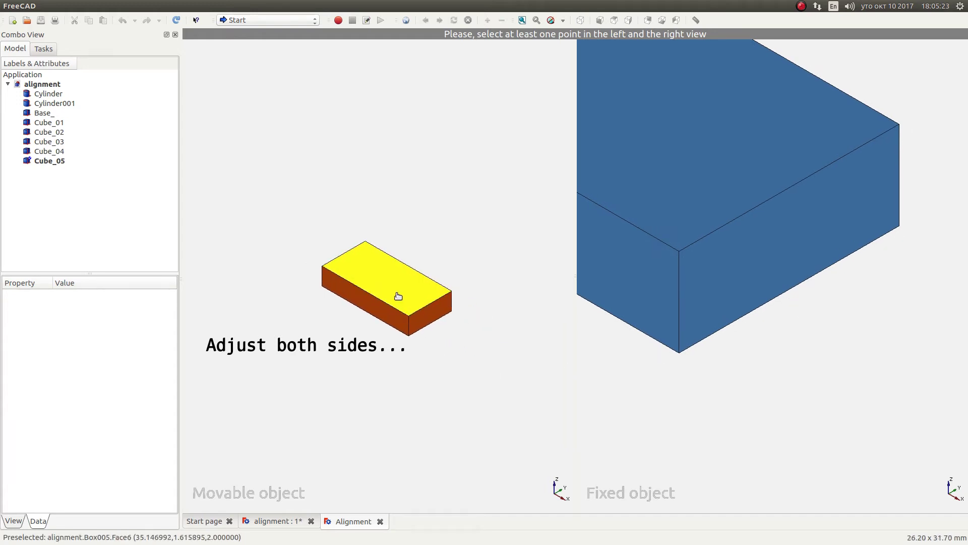
{"action": "scroll", "coordinate": [390, 292], "scroll_direction": "up", "scroll_amount": 2}
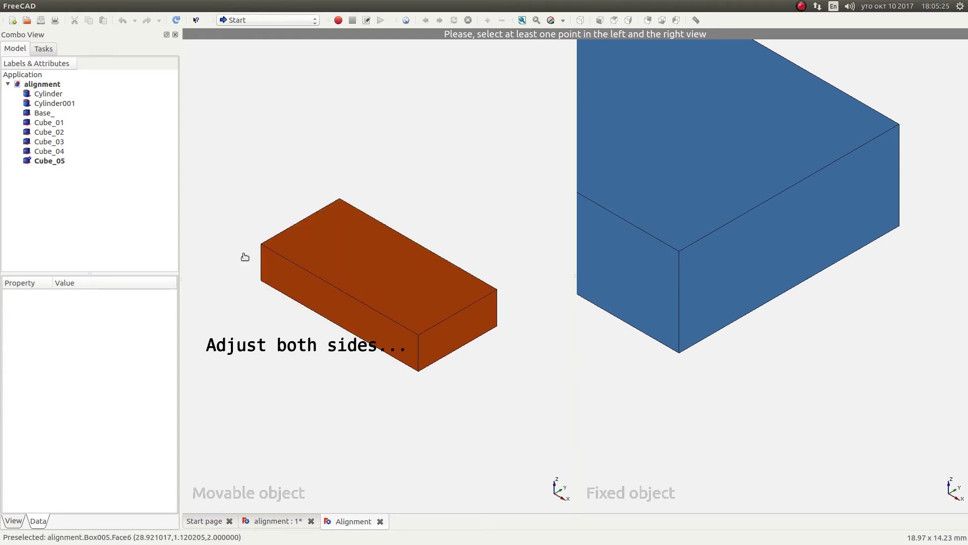
{"action": "mouse_move", "coordinate": [306, 393]}
{"action": "middle_mouse_down"}
{"action": "mouse_move", "coordinate": [334, 256]}
{"action": "mouse_move", "coordinate": [361, 258]}
{"action": "mouse_move", "coordinate": [363, 205]}
{"action": "mouse_move", "coordinate": [370, 363]}
{"action": "mouse_move", "coordinate": [443, 363]}
{"action": "middle_mouse_up"}
{"action": "scroll", "coordinate": [415, 277], "scroll_direction": "up", "scroll_amount": 3}
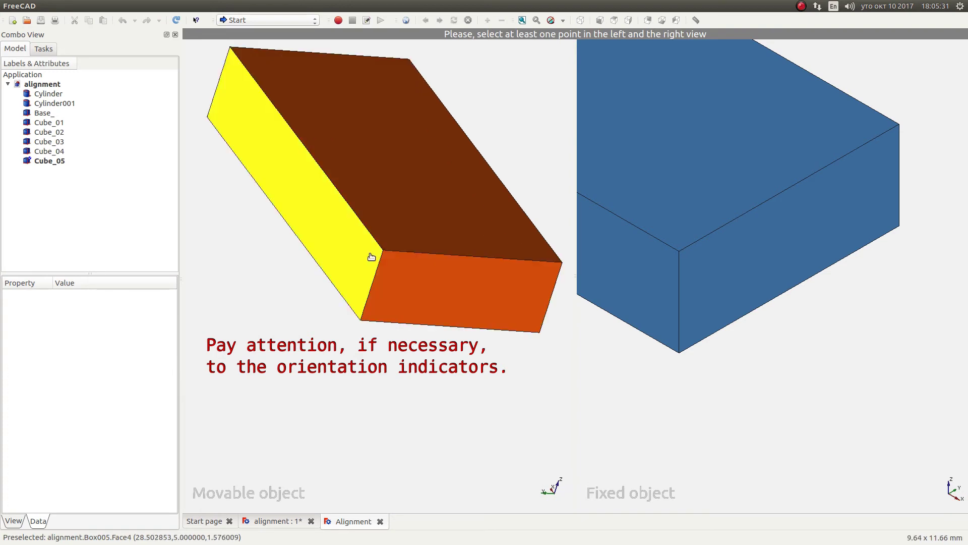
{"action": "scroll", "coordinate": [371, 257], "scroll_direction": "up", "scroll_amount": 3}
{"action": "scroll", "coordinate": [350, 263], "scroll_direction": "down", "scroll_amount": 2}
{"action": "scroll", "coordinate": [339, 318], "scroll_direction": "down", "scroll_amount": 1}
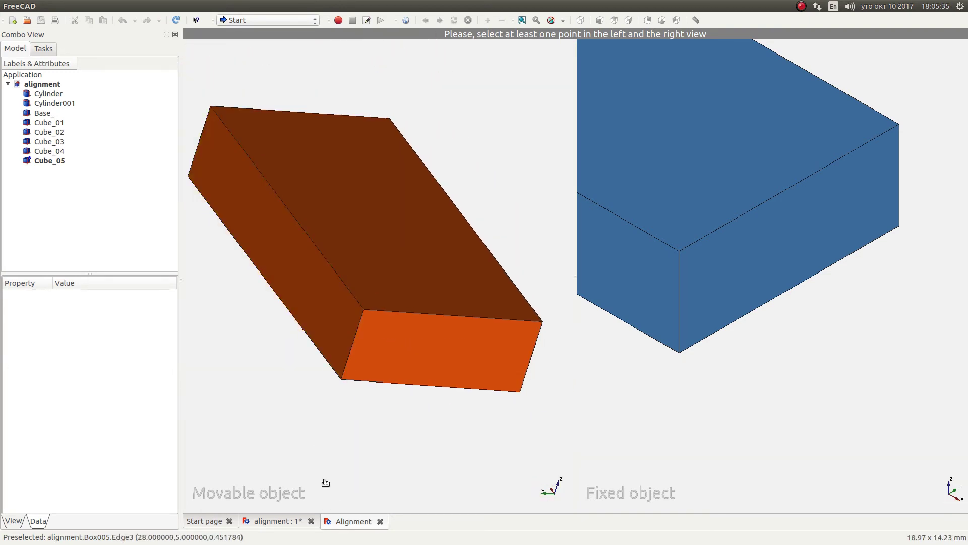
Mark the first two matching corner pairs on the orange and blue boxes.
{"action": "left_click", "coordinate": [365, 313]}
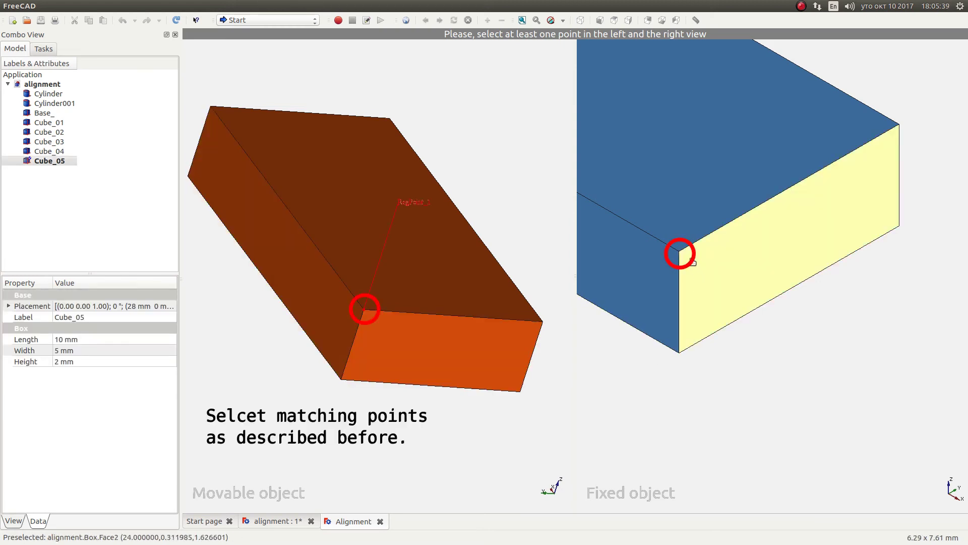
{"action": "left_click", "coordinate": [679, 251]}
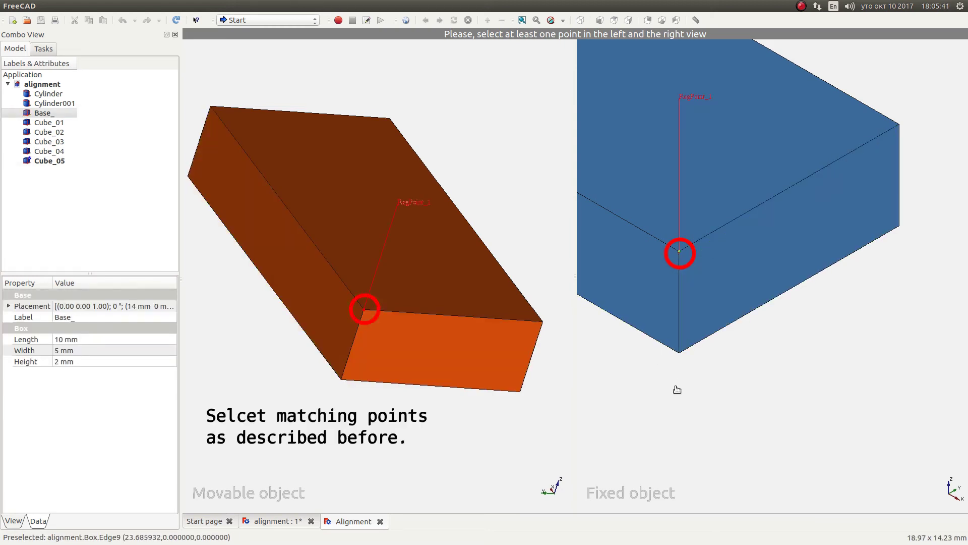
{"action": "left_click", "coordinate": [342, 379]}
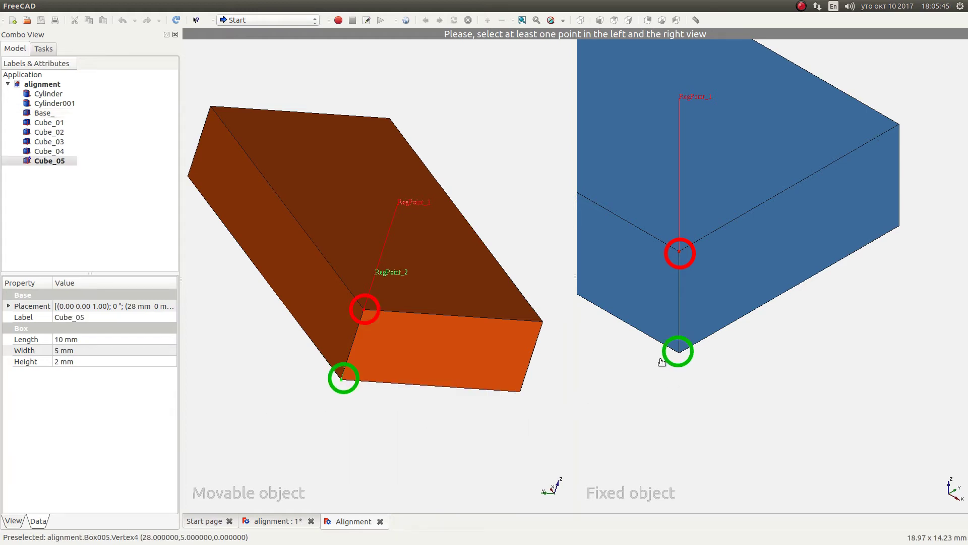
{"action": "left_click", "coordinate": [678, 352]}
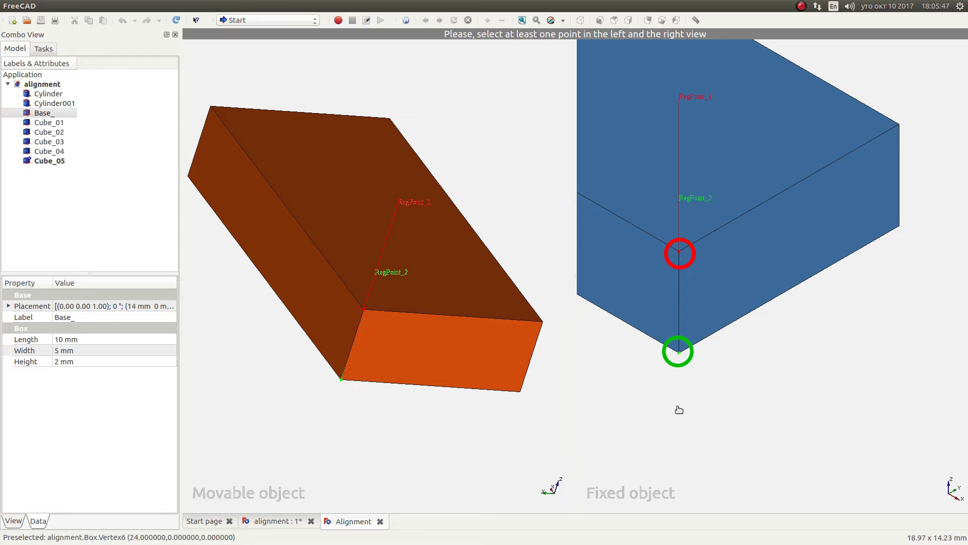
Turn the blue box, mark the third point pair, and run Align.
{"action": "scroll", "coordinate": [698, 393], "scroll_direction": "down", "scroll_amount": 2}
{"action": "scroll", "coordinate": [716, 383], "scroll_direction": "down", "scroll_amount": 2}
{"action": "scroll", "coordinate": [716, 377], "scroll_direction": "down", "scroll_amount": 1}
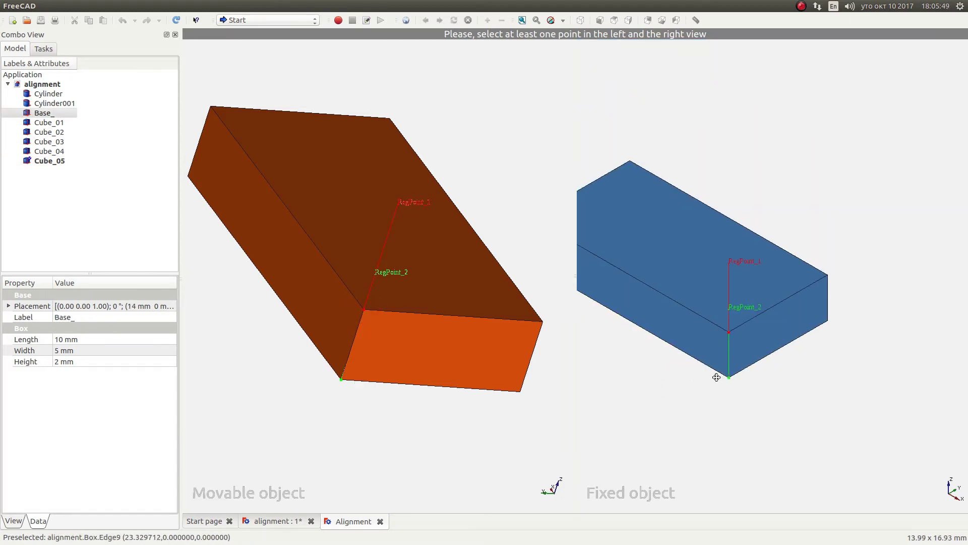
{"action": "middle_click_drag", "start_coordinate": [716, 377], "coordinate": [762, 372]}
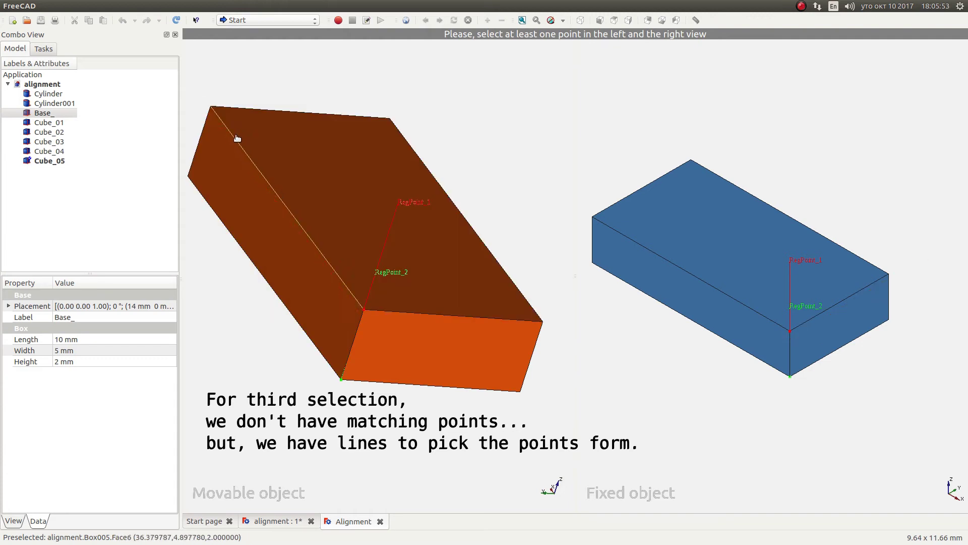
{"action": "left_click", "coordinate": [890, 275]}
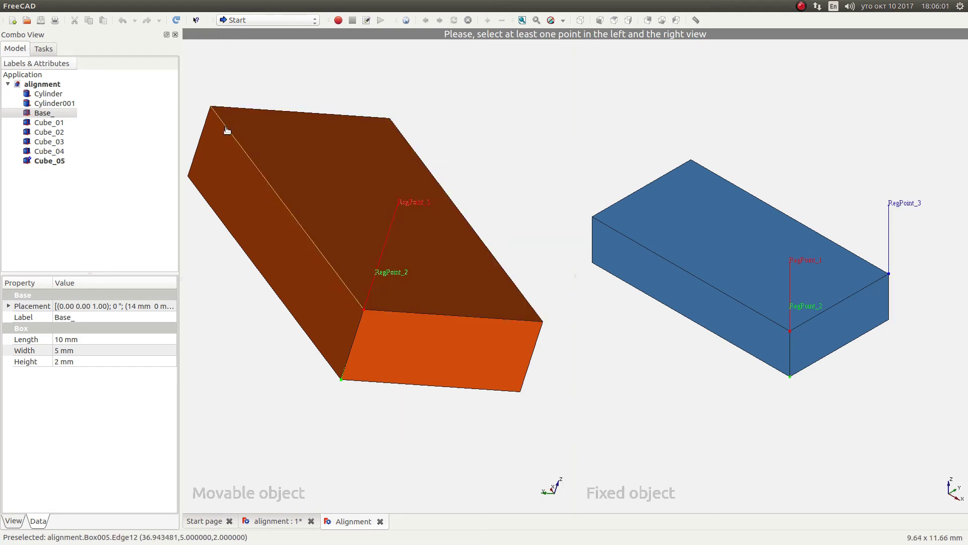
{"action": "left_click", "coordinate": [227, 128]}
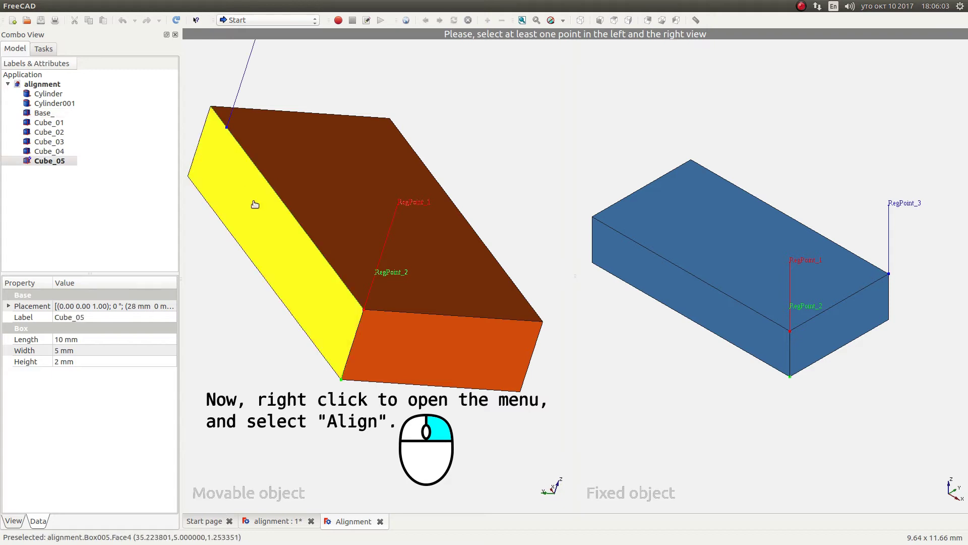
{"action": "right_click", "coordinate": [253, 332]}
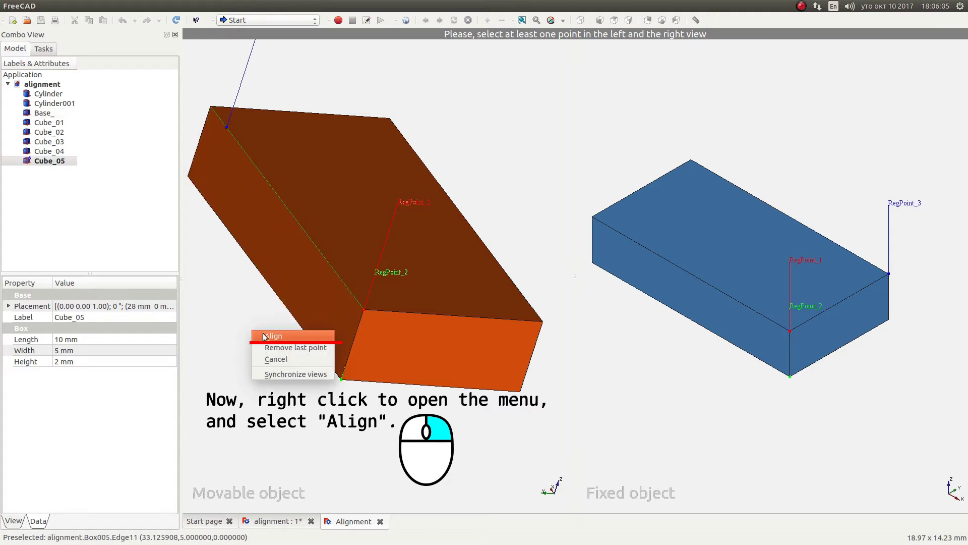
{"action": "left_click", "coordinate": [273, 335]}
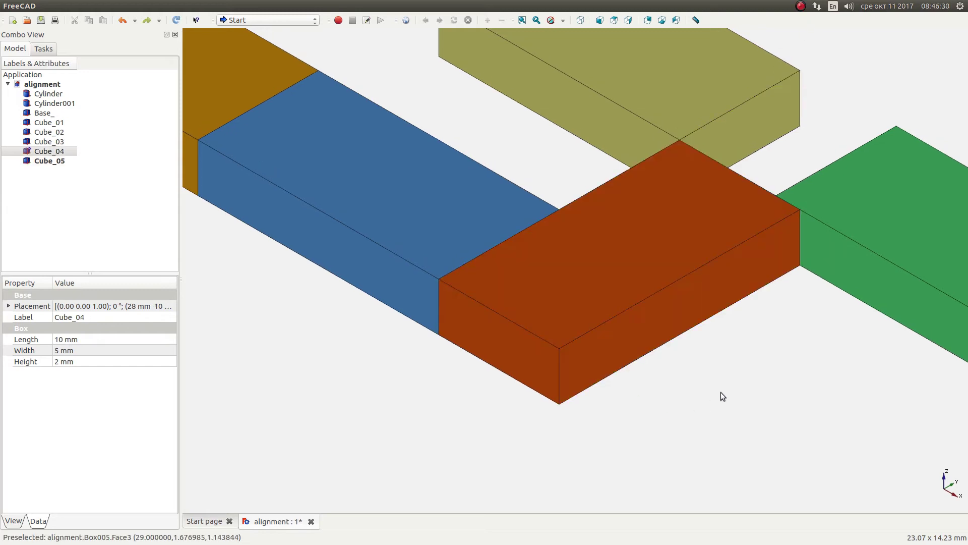
{"action": "scroll", "coordinate": [722, 390], "scroll_direction": "down", "scroll_amount": 3}
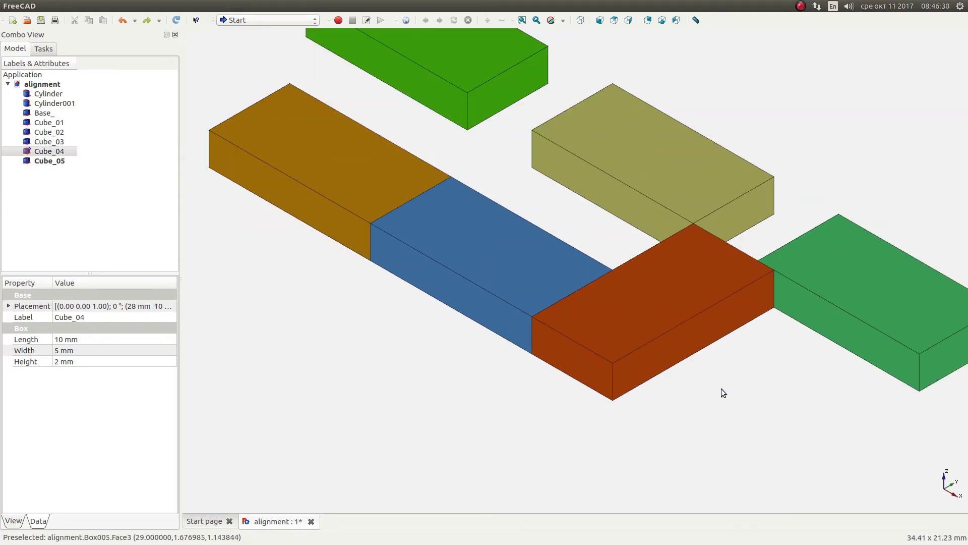
{"action": "mouse_move", "coordinate": [676, 395]}
{"action": "middle_mouse_down"}
{"action": "mouse_move", "coordinate": [683, 407]}
{"action": "mouse_move", "coordinate": [473, 387]}
{"action": "middle_mouse_up"}
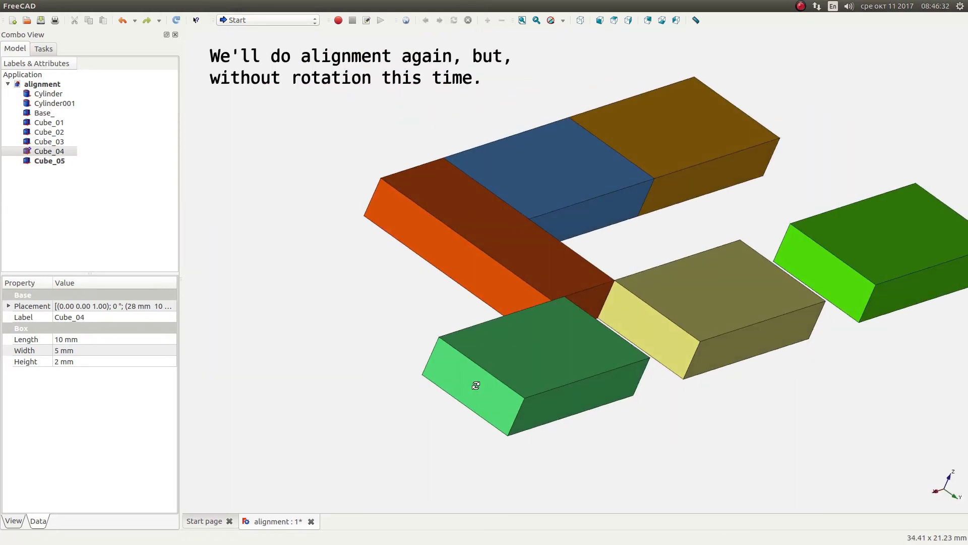
{"action": "scroll", "coordinate": [618, 242], "scroll_direction": "up", "scroll_amount": 3}
{"action": "mouse_move", "coordinate": [606, 244]}
{"action": "middle_mouse_down"}
{"action": "mouse_move", "coordinate": [732, 335]}
{"action": "mouse_move", "coordinate": [649, 346]}
{"action": "middle_mouse_up"}
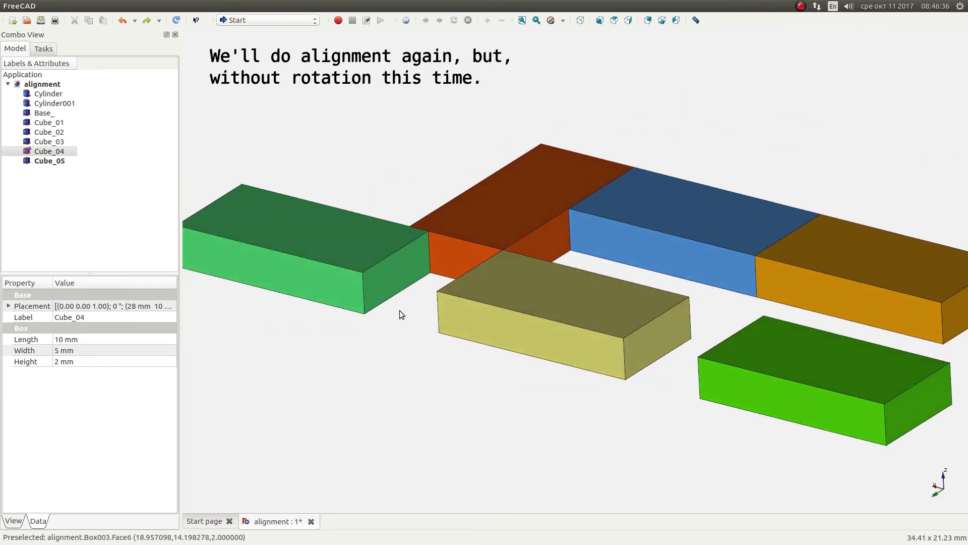
{"action": "scroll", "coordinate": [536, 353], "scroll_direction": "up", "scroll_amount": 2}
{"action": "scroll", "coordinate": [531, 319], "scroll_direction": "up", "scroll_amount": 1}
{"action": "scroll", "coordinate": [531, 320], "scroll_direction": "up", "scroll_amount": 1}
{"action": "scroll", "coordinate": [546, 328], "scroll_direction": "down", "scroll_amount": 2}
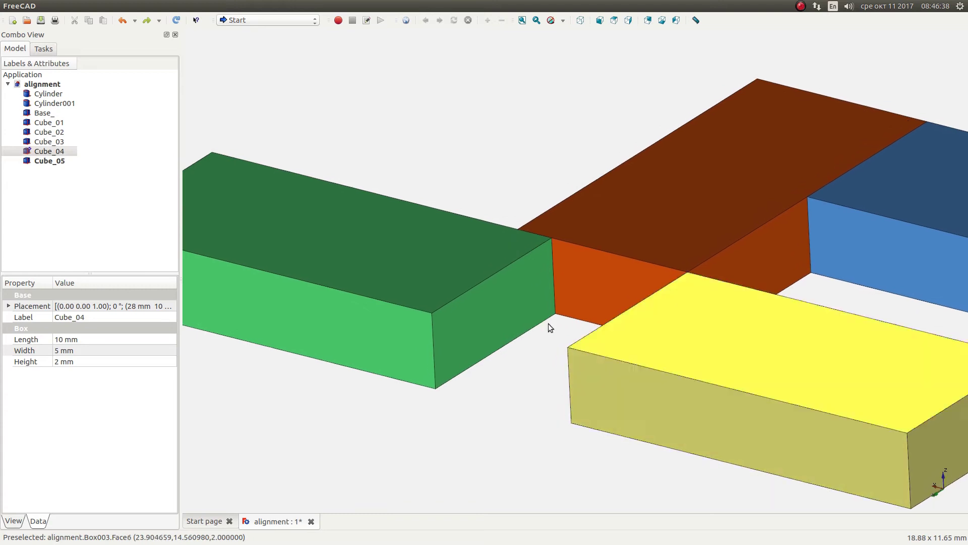
{"action": "middle_click_drag", "start_coordinate": [525, 320], "coordinate": [587, 327]}
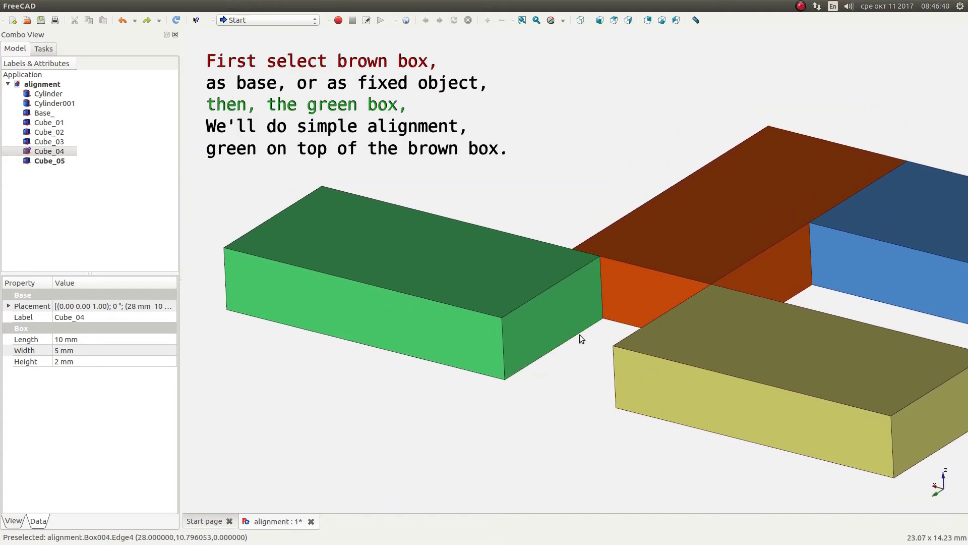
Select Cube_05 then Cube_04 and launch Edit > Alignment with green Cube_04 movable.
{"action": "left_click", "coordinate": [58, 161]}
{"action": "left_click", "coordinate": [59, 152], "text": "ctrl"}
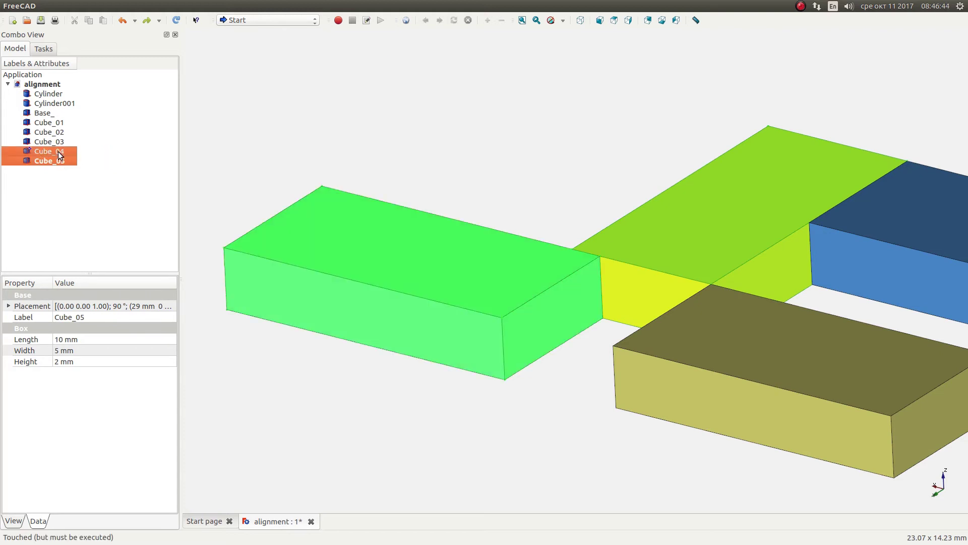
{"action": "left_click", "coordinate": [60, 6]}
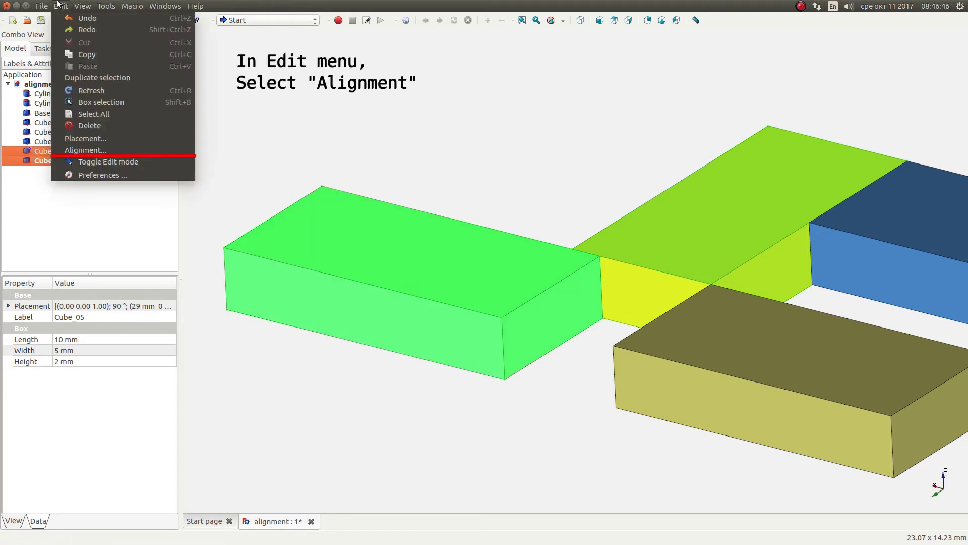
{"action": "left_click", "coordinate": [100, 151]}
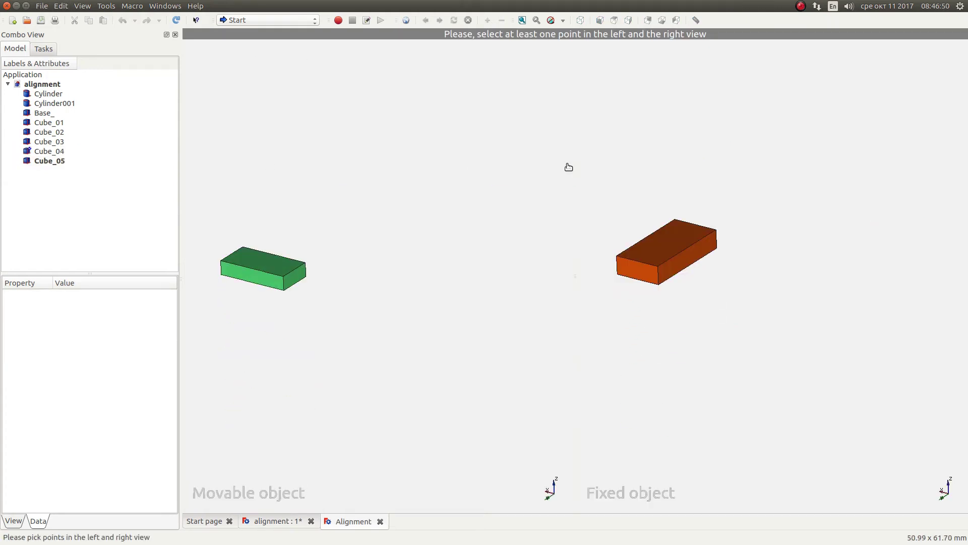
Zoom in and mark the first matching front corners on the green and orange boxes.
{"action": "scroll", "coordinate": [640, 252], "scroll_direction": "up", "scroll_amount": 5}
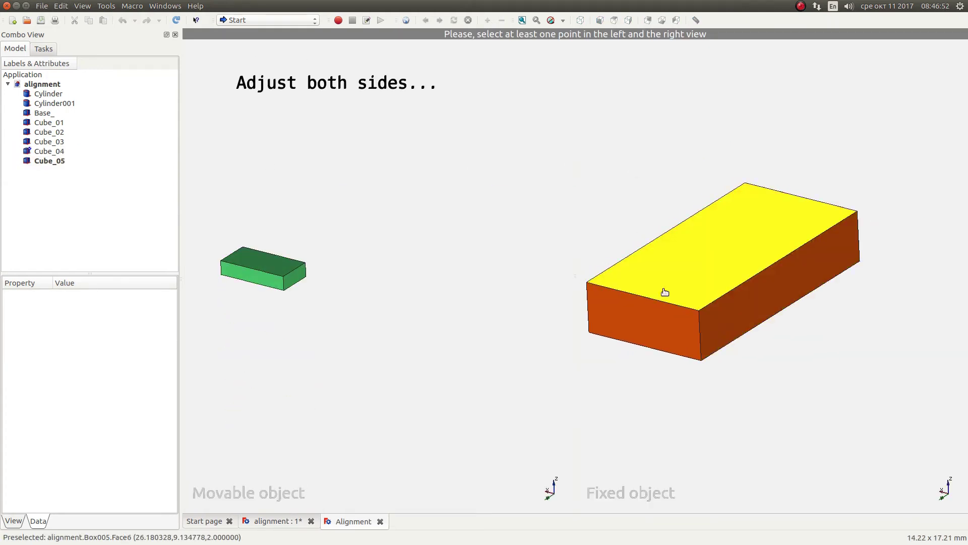
{"action": "scroll", "coordinate": [706, 290], "scroll_direction": "up", "scroll_amount": 2}
{"action": "scroll", "coordinate": [748, 290], "scroll_direction": "up", "scroll_amount": 1}
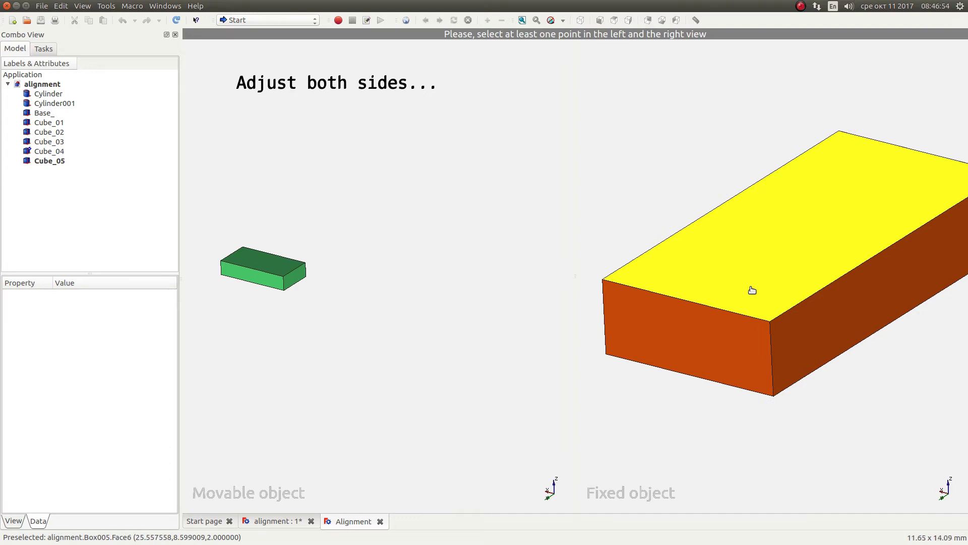
{"action": "scroll", "coordinate": [752, 290], "scroll_direction": "down", "scroll_amount": 1}
{"action": "scroll", "coordinate": [260, 280], "scroll_direction": "up", "scroll_amount": 5}
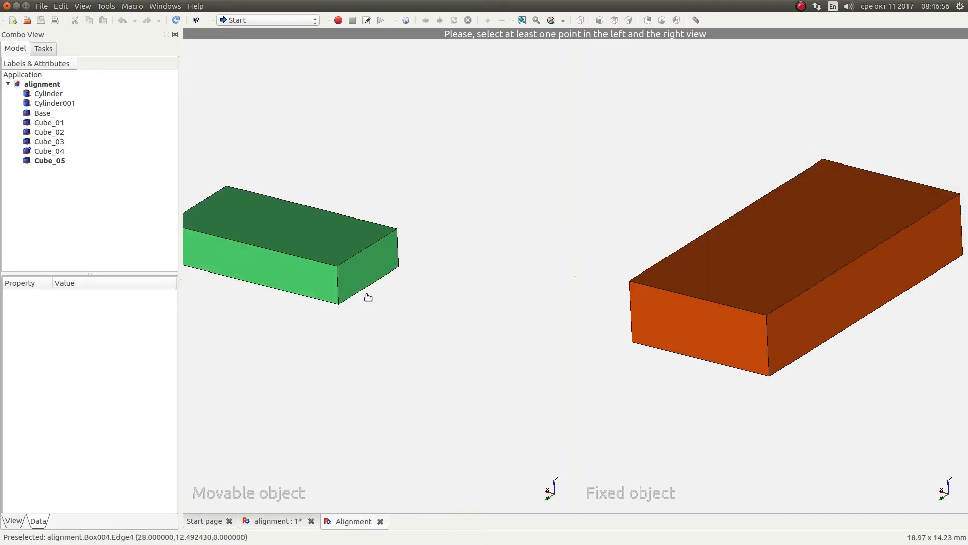
{"action": "scroll", "coordinate": [368, 300], "scroll_direction": "up", "scroll_amount": 1}
{"action": "scroll", "coordinate": [389, 318], "scroll_direction": "up", "scroll_amount": 2}
{"action": "scroll", "coordinate": [391, 328], "scroll_direction": "up", "scroll_amount": 1}
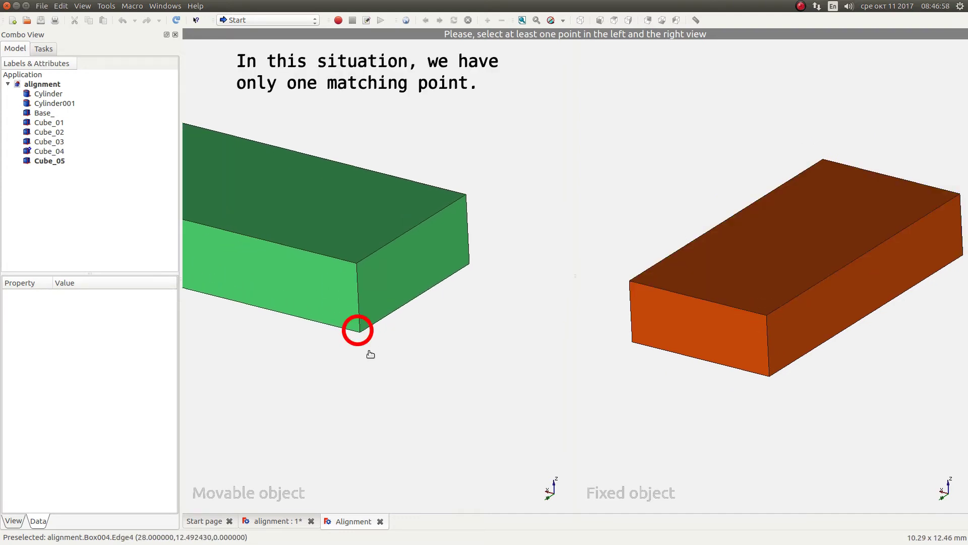
{"action": "left_click", "coordinate": [359, 332]}
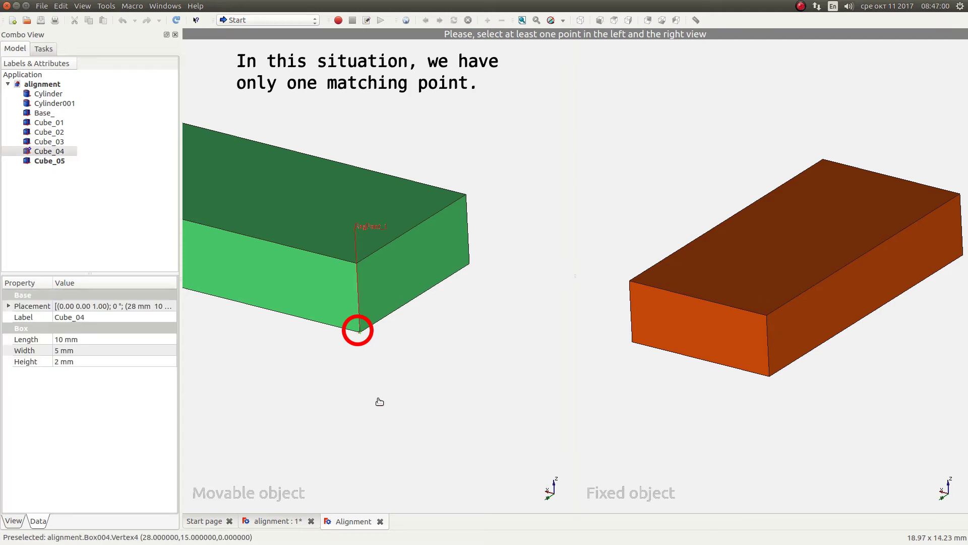
{"action": "left_click", "coordinate": [767, 317]}
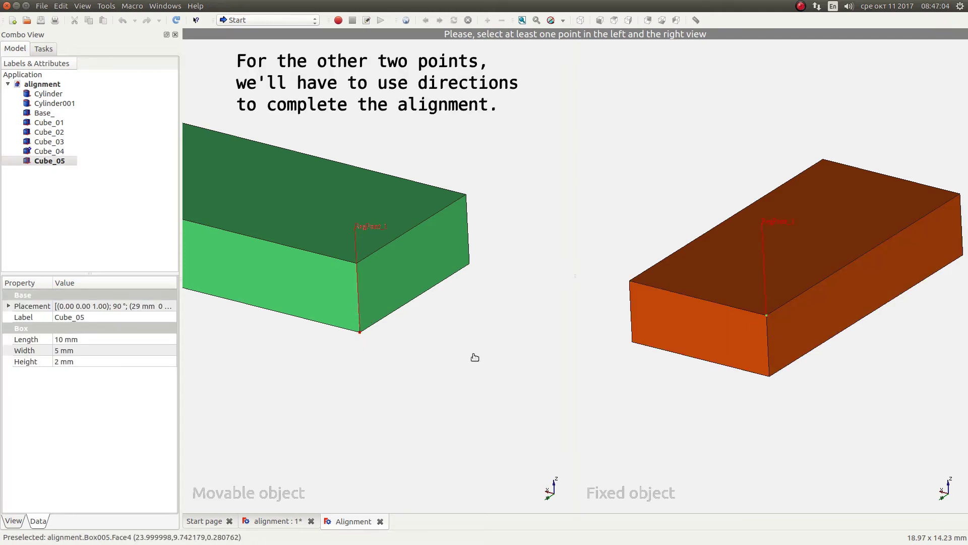
Mark the second and third matching corners on both boxes, recentring the views.
{"action": "left_click", "coordinate": [470, 263]}
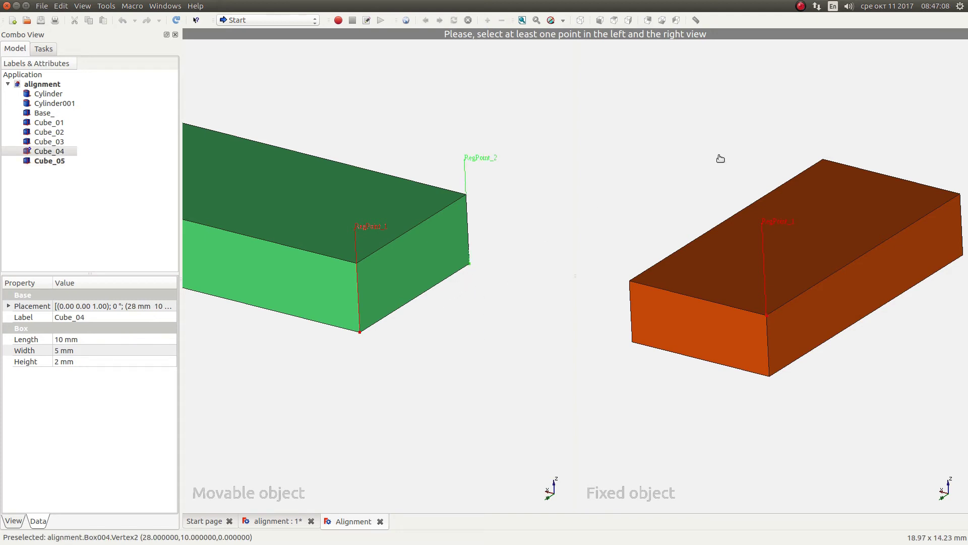
{"action": "middle_click_drag", "start_coordinate": [955, 184], "coordinate": [892, 212]}
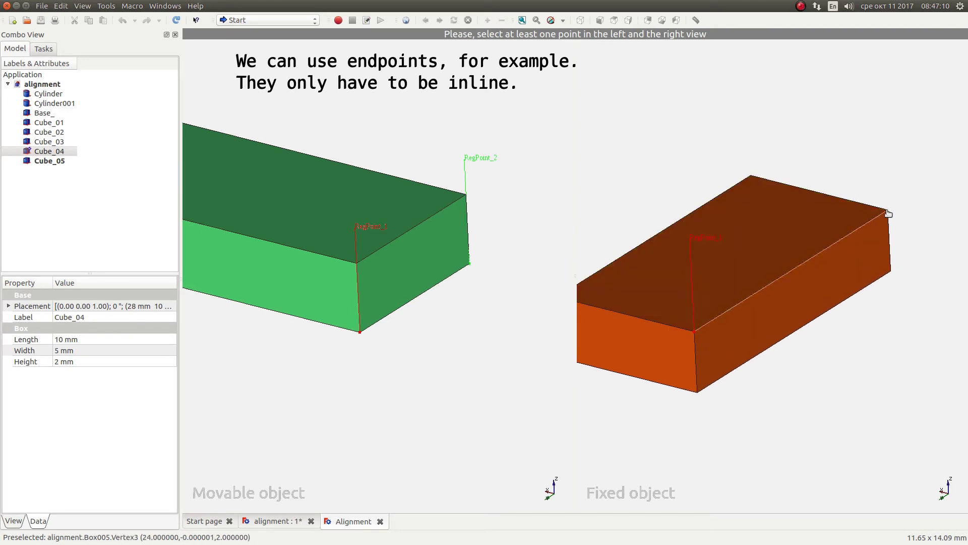
{"action": "left_click", "coordinate": [892, 212]}
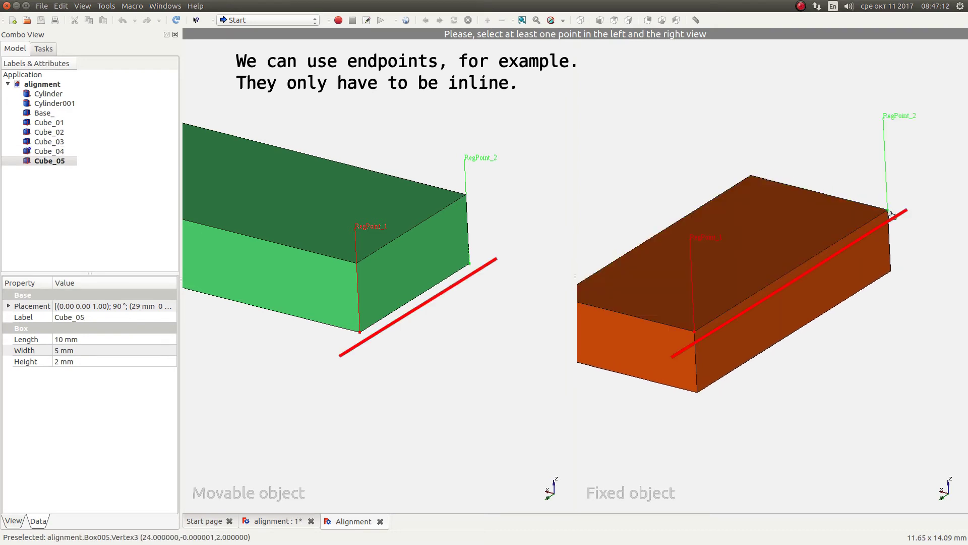
{"action": "middle_click_drag", "start_coordinate": [761, 315], "coordinate": [793, 313]}
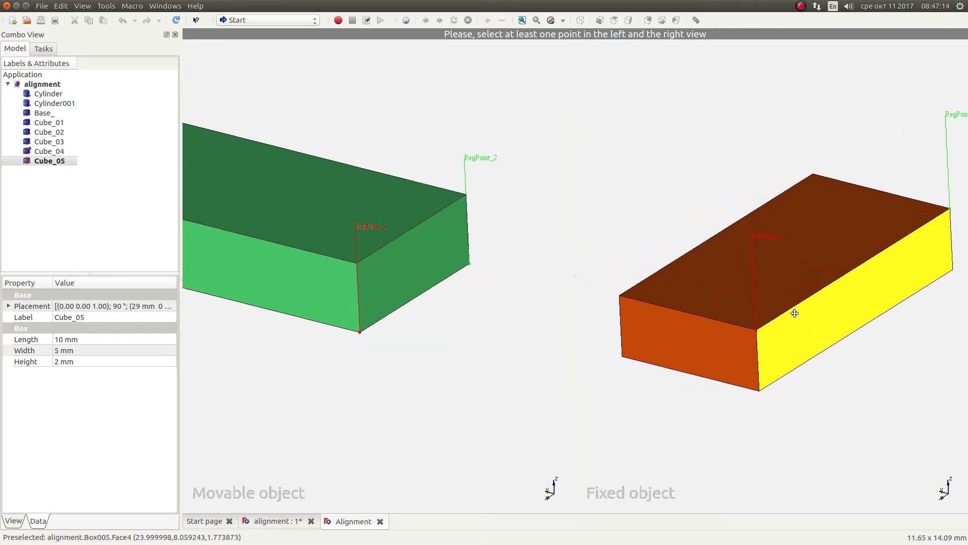
{"action": "scroll", "coordinate": [421, 318], "scroll_direction": "down", "scroll_amount": 1}
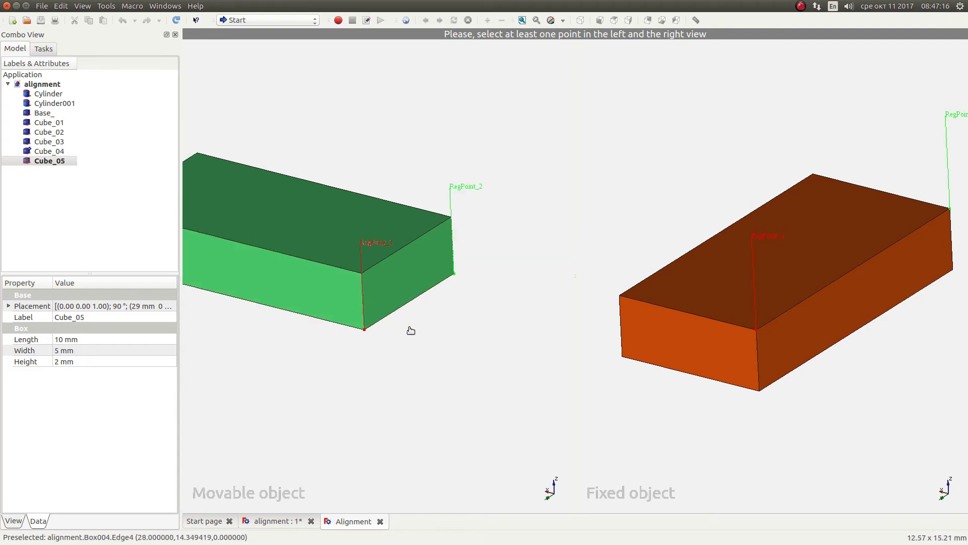
{"action": "scroll", "coordinate": [411, 329], "scroll_direction": "down", "scroll_amount": 1}
{"action": "middle_click_drag", "start_coordinate": [307, 327], "coordinate": [375, 333]}
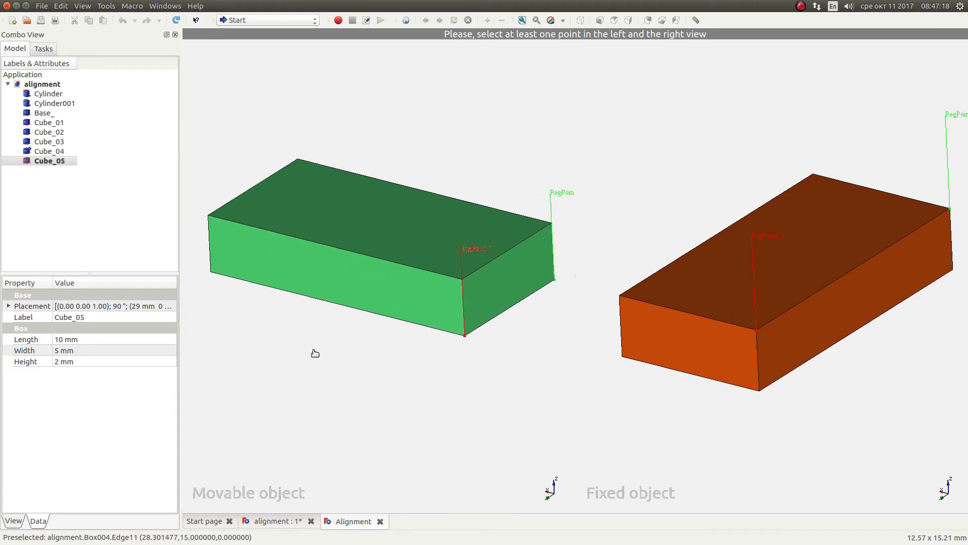
{"action": "left_click", "coordinate": [619, 296]}
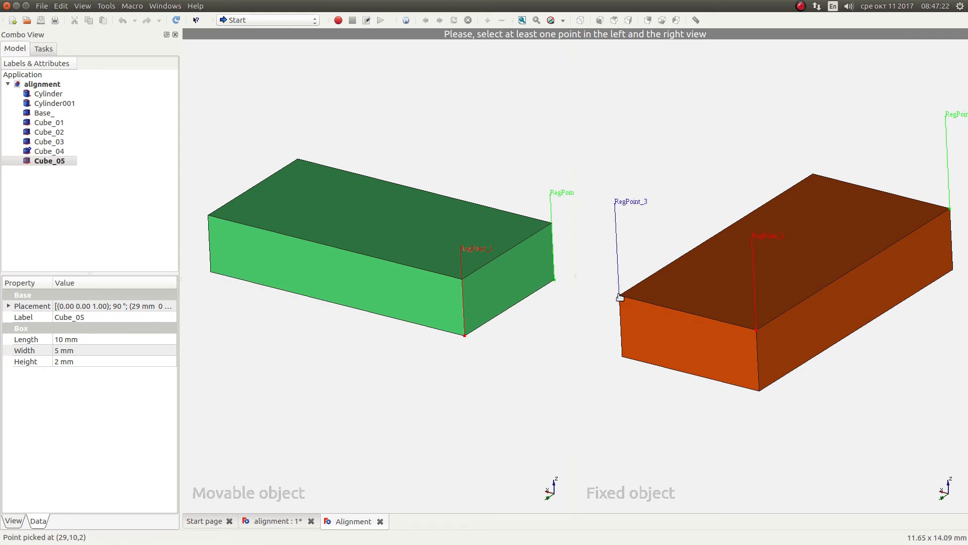
{"action": "left_click", "coordinate": [210, 273]}
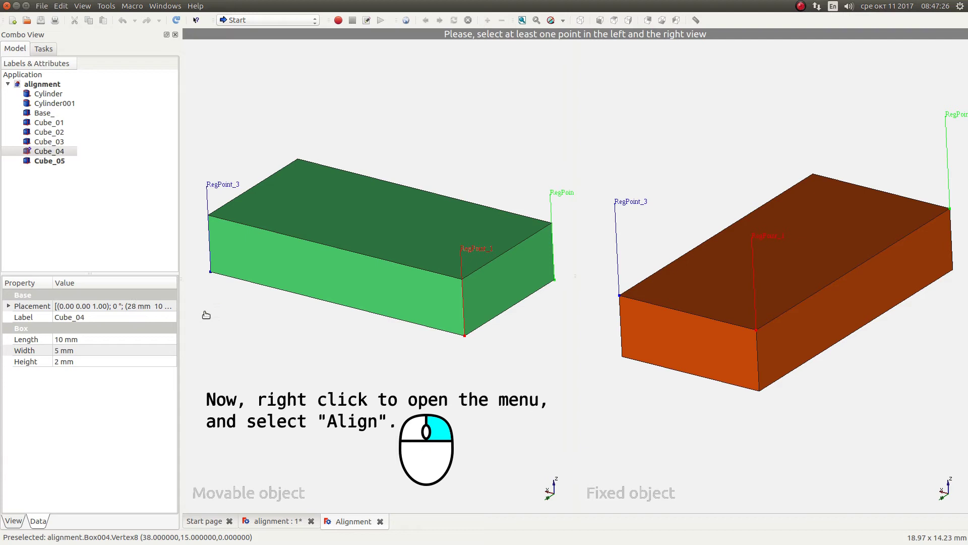
Run Align to snap green Cube_04 onto orange Cube_05, then pan to inspect.
{"action": "right_click", "coordinate": [336, 327]}
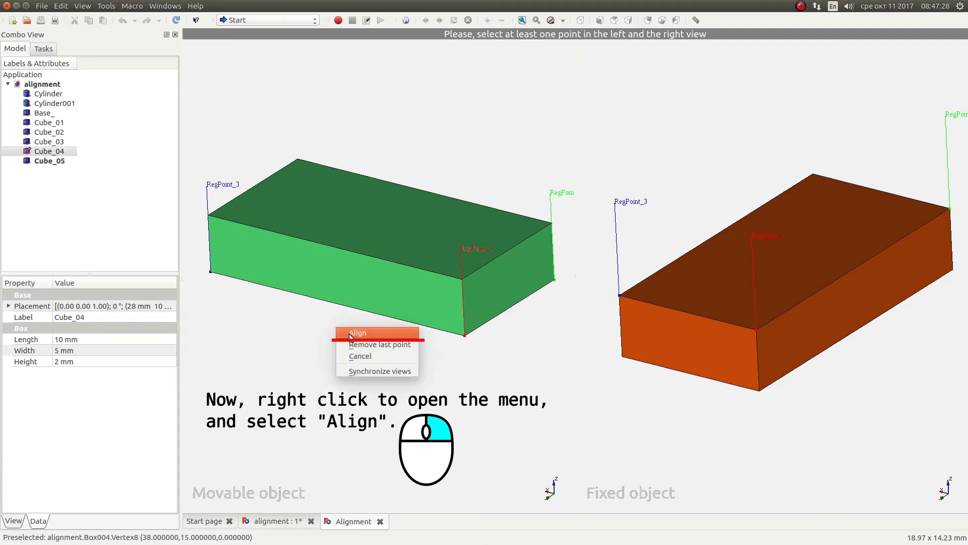
{"action": "left_click", "coordinate": [352, 334]}
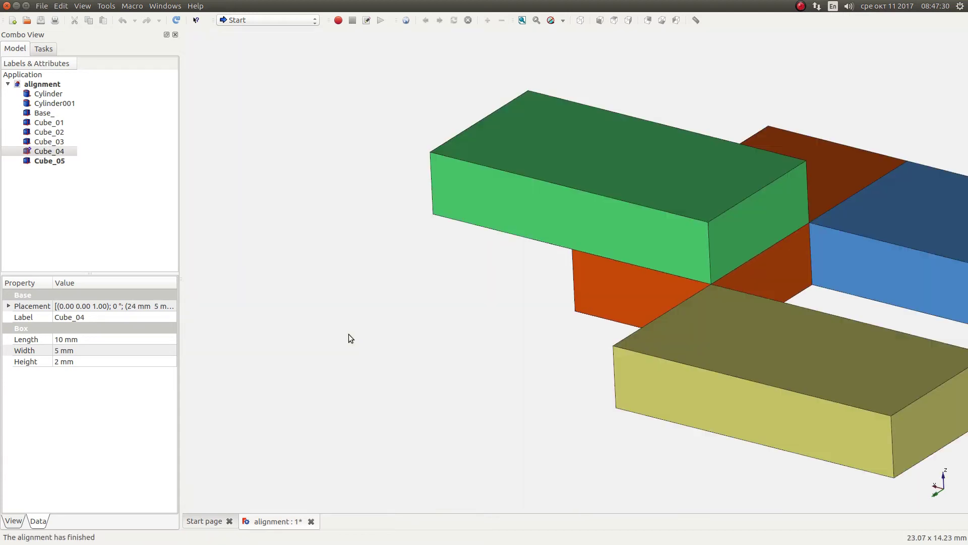
{"action": "middle_click_drag", "start_coordinate": [599, 285], "coordinate": [417, 332]}
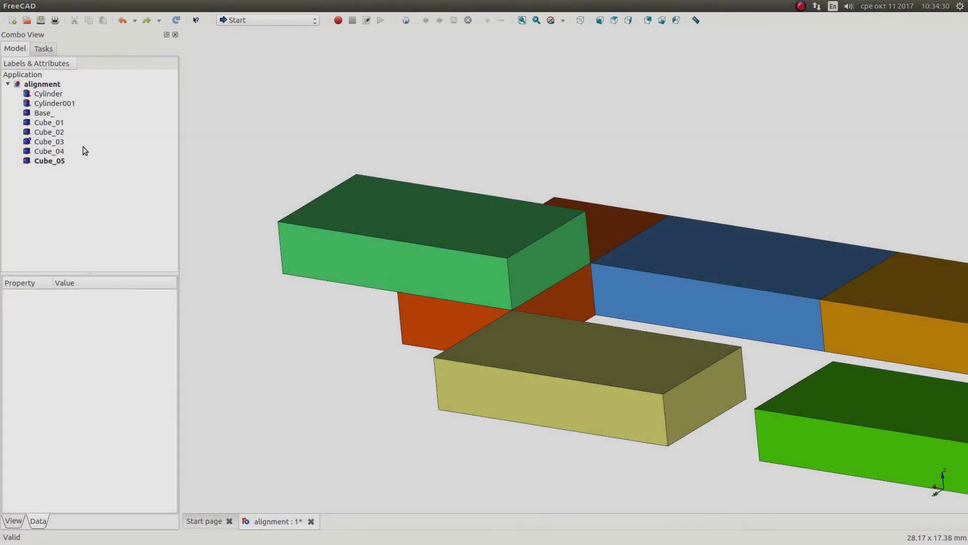
Select Cube_04 and Cube_03 and launch Edit > Alignment with yellow Cube_03 movable.
{"action": "left_click", "coordinate": [59, 151]}
{"action": "left_click", "coordinate": [56, 144], "text": "ctrl"}
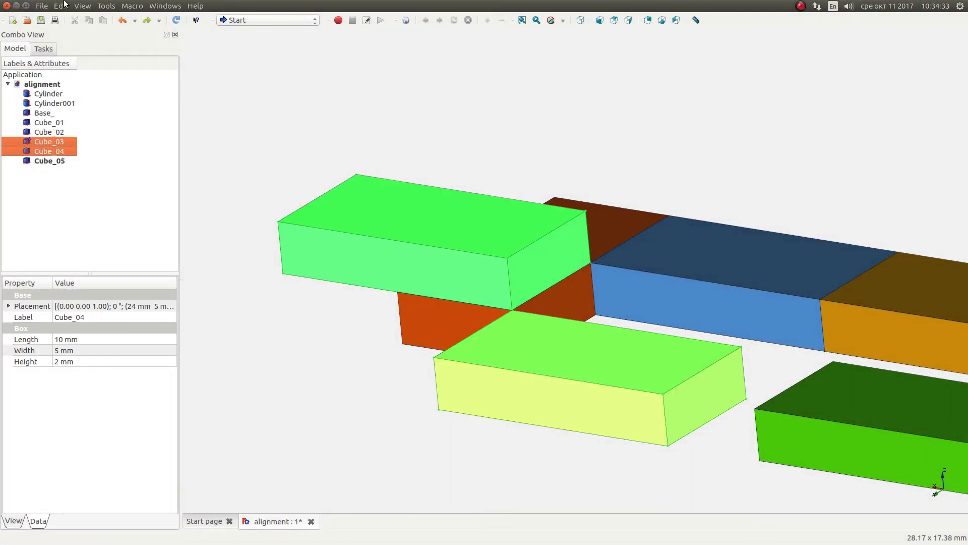
{"action": "left_click", "coordinate": [60, 5]}
{"action": "left_click", "coordinate": [70, 150]}
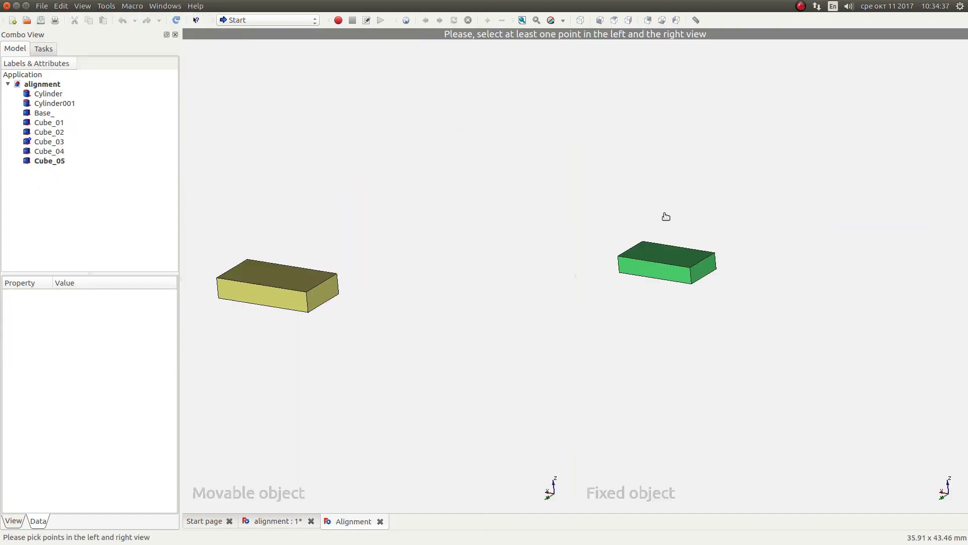
Zoom in and orbit the yellow box to a flatter, centred view.
{"action": "scroll", "coordinate": [649, 252], "scroll_direction": "up", "scroll_amount": 2}
{"action": "scroll", "coordinate": [653, 255], "scroll_direction": "up", "scroll_amount": 2}
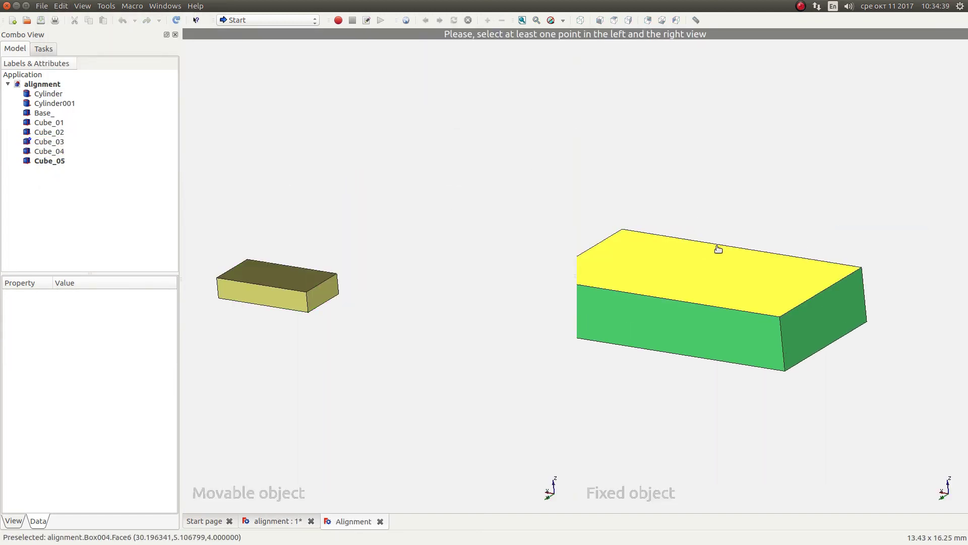
{"action": "scroll", "coordinate": [253, 292], "scroll_direction": "up", "scroll_amount": 1}
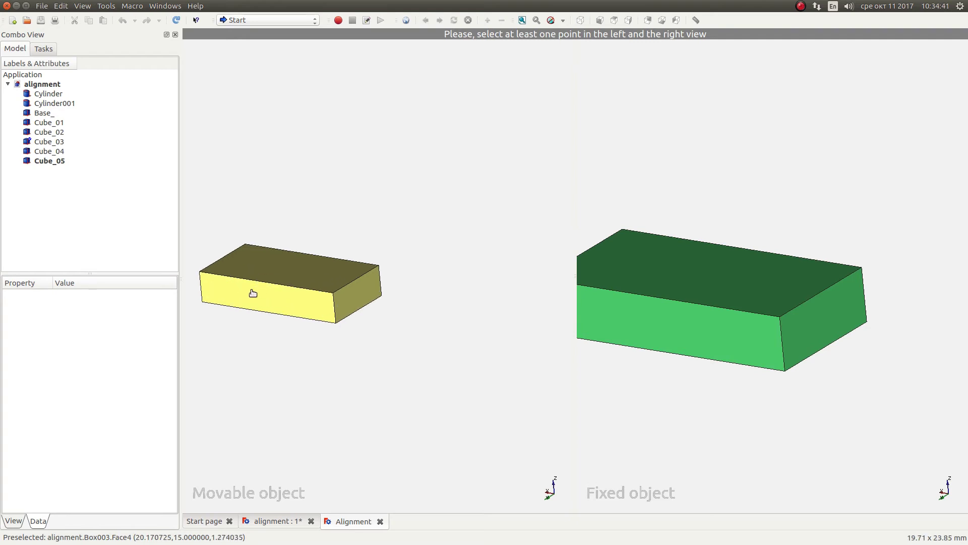
{"action": "scroll", "coordinate": [253, 292], "scroll_direction": "up", "scroll_amount": 2}
{"action": "scroll", "coordinate": [245, 266], "scroll_direction": "up", "scroll_amount": 1}
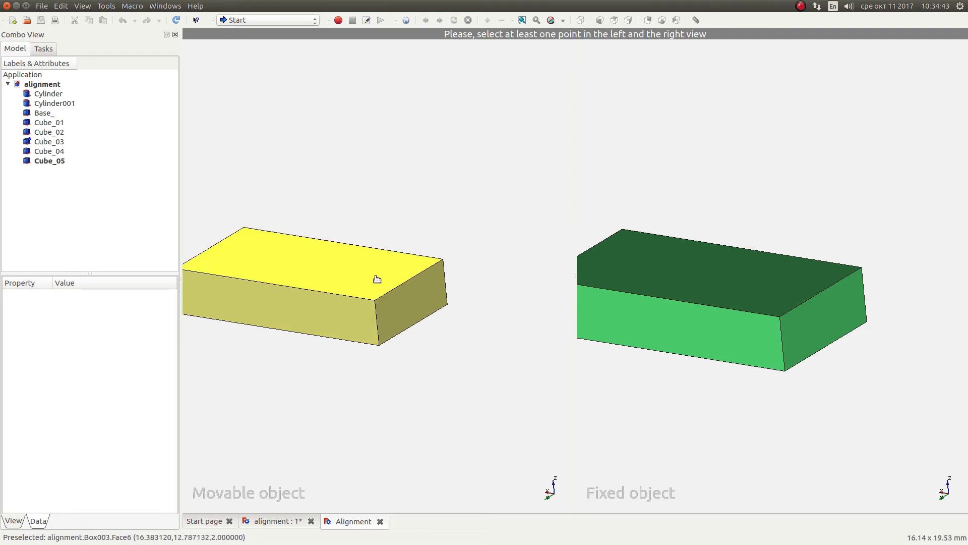
{"action": "middle_click_drag", "start_coordinate": [445, 303], "coordinate": [324, 348]}
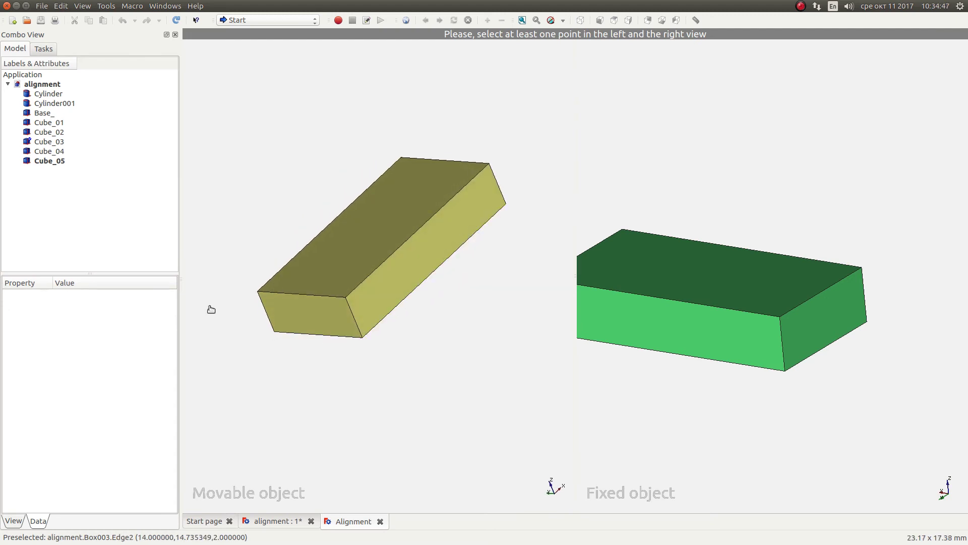
{"action": "middle_click_drag", "start_coordinate": [210, 309], "coordinate": [212, 279]}
{"action": "middle_click_drag", "start_coordinate": [441, 292], "coordinate": [399, 328]}
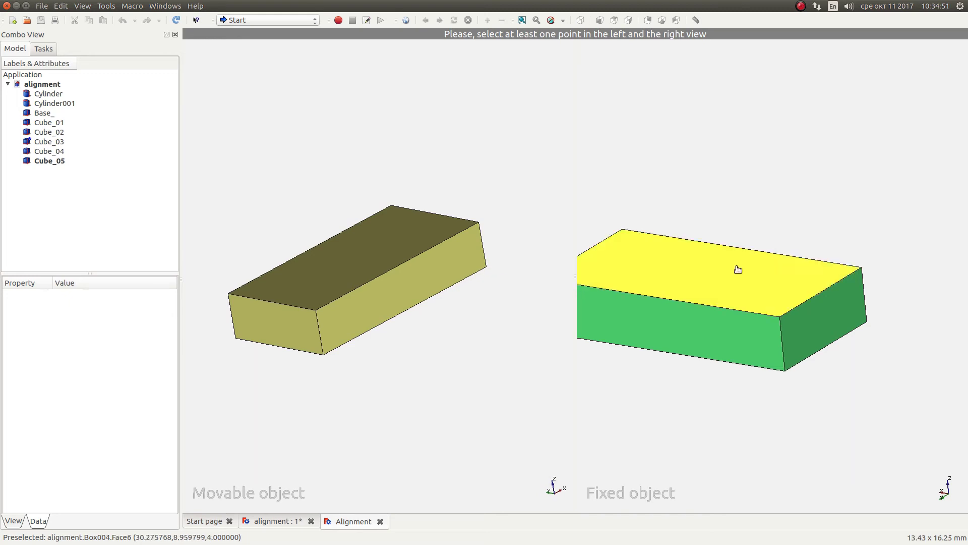
Pick three matching corner pairs on green Cube_04 and yellow Cube_03 as registration points.
{"action": "left_click", "coordinate": [864, 269]}
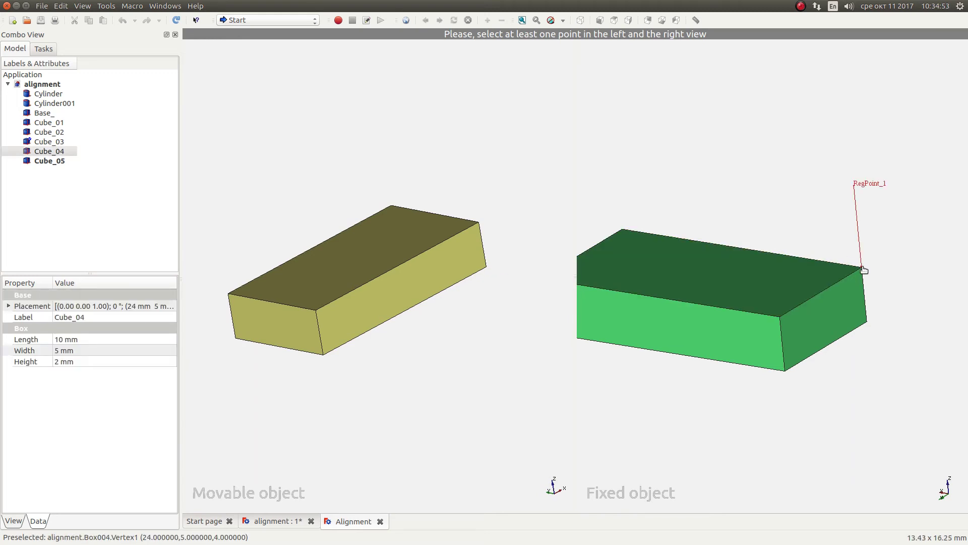
{"action": "left_click", "coordinate": [487, 267]}
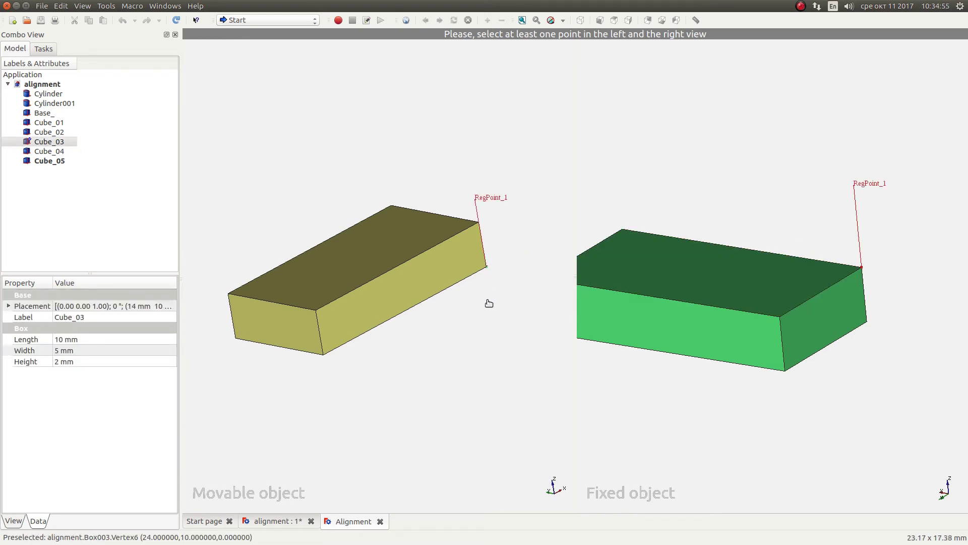
{"action": "left_click", "coordinate": [778, 320]}
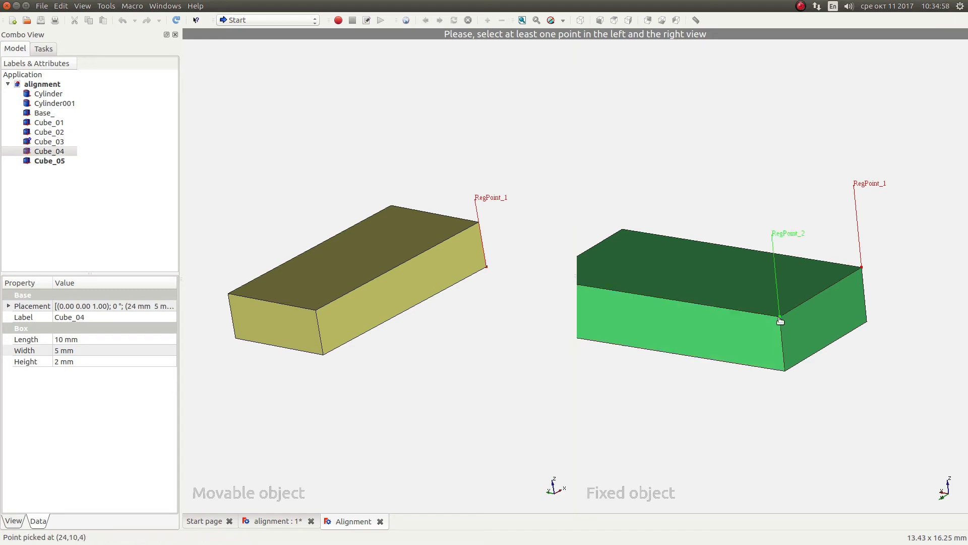
{"action": "left_click", "coordinate": [324, 354]}
{"action": "mouse_move", "coordinate": [509, 297]}
{"action": "middle_mouse_down"}
{"action": "mouse_move", "coordinate": [434, 322]}
{"action": "mouse_move", "coordinate": [481, 316]}
{"action": "mouse_move", "coordinate": [432, 319]}
{"action": "middle_mouse_up"}
{"action": "left_click", "coordinate": [511, 277]}
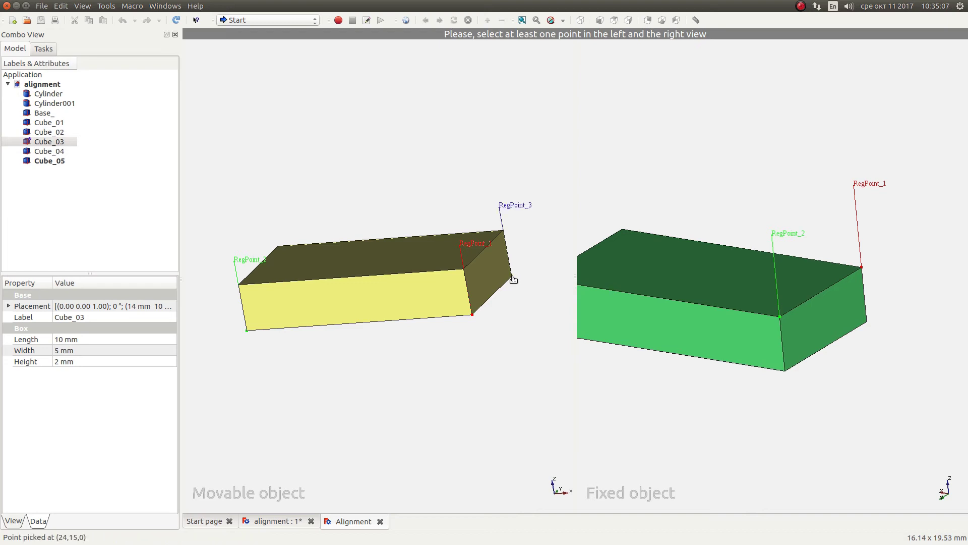
{"action": "left_click", "coordinate": [623, 229]}
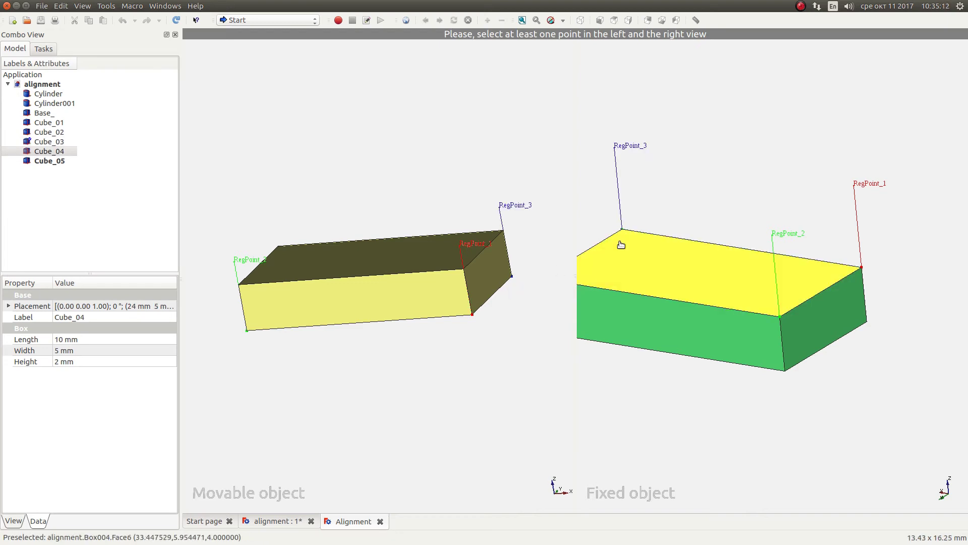
{"action": "right_click", "coordinate": [489, 354]}
Apply the yellow-on-green alignment, then start aligning Cube_02 (movable) to Cube_03 (fixed).
{"action": "left_click", "coordinate": [501, 359]}
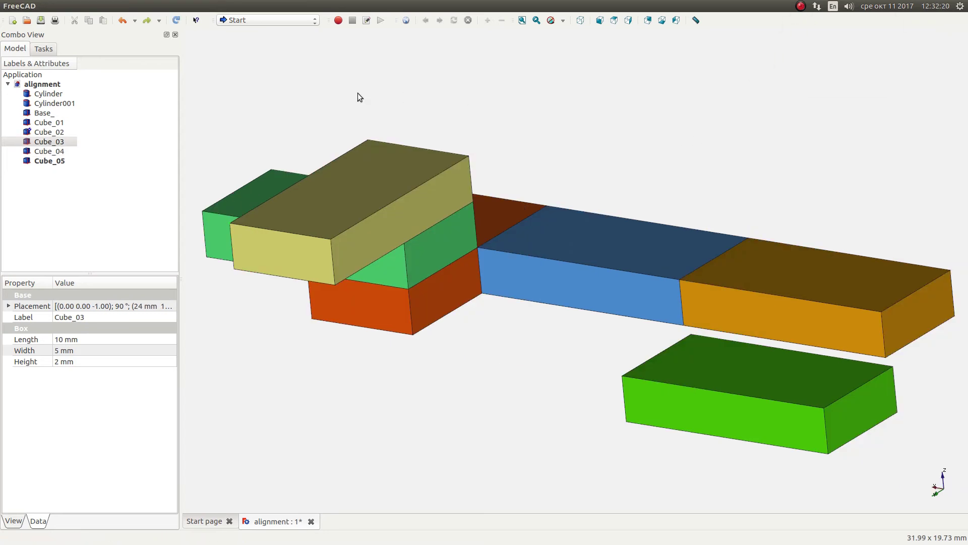
{"action": "left_click", "coordinate": [210, 123]}
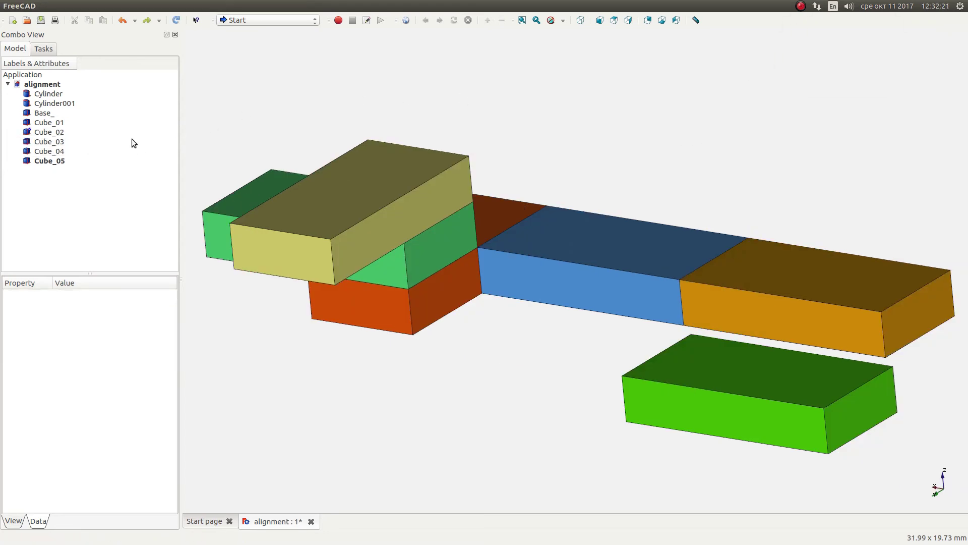
{"action": "left_click", "coordinate": [64, 145]}
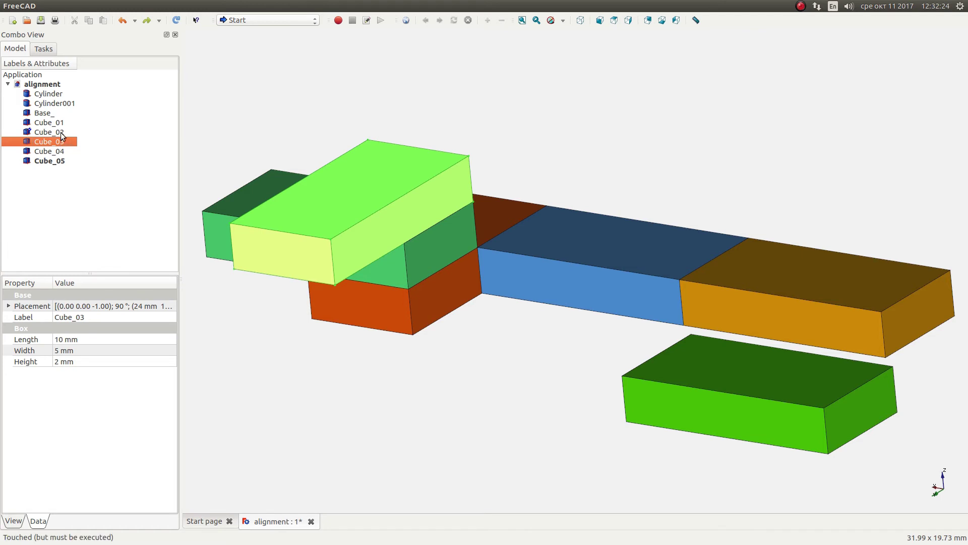
{"action": "left_click", "coordinate": [61, 133], "text": "ctrl"}
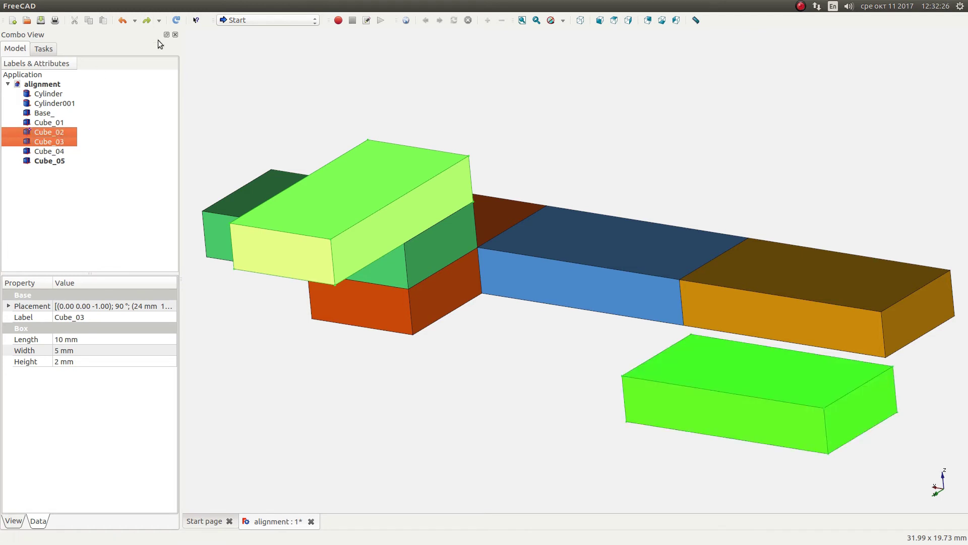
{"action": "left_click", "coordinate": [61, 6]}
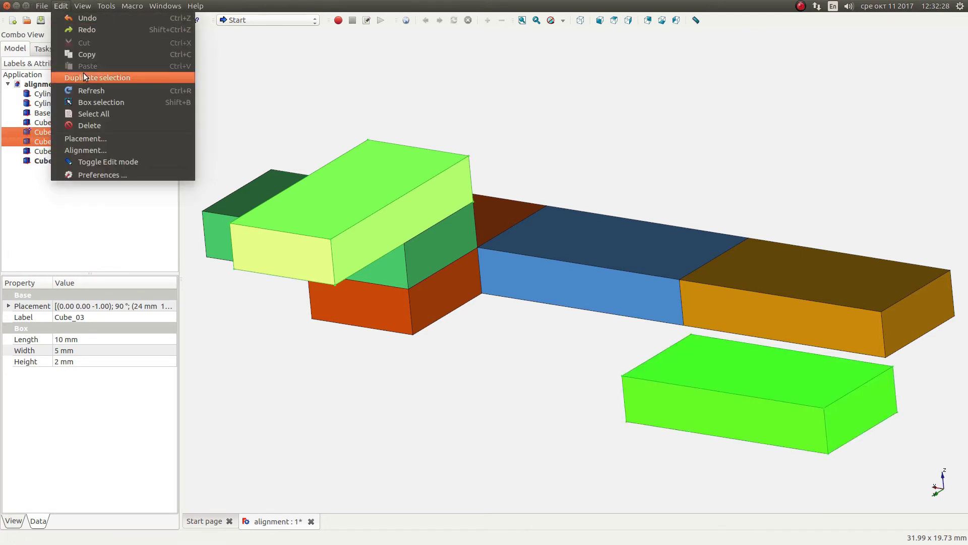
{"action": "left_click", "coordinate": [98, 149]}
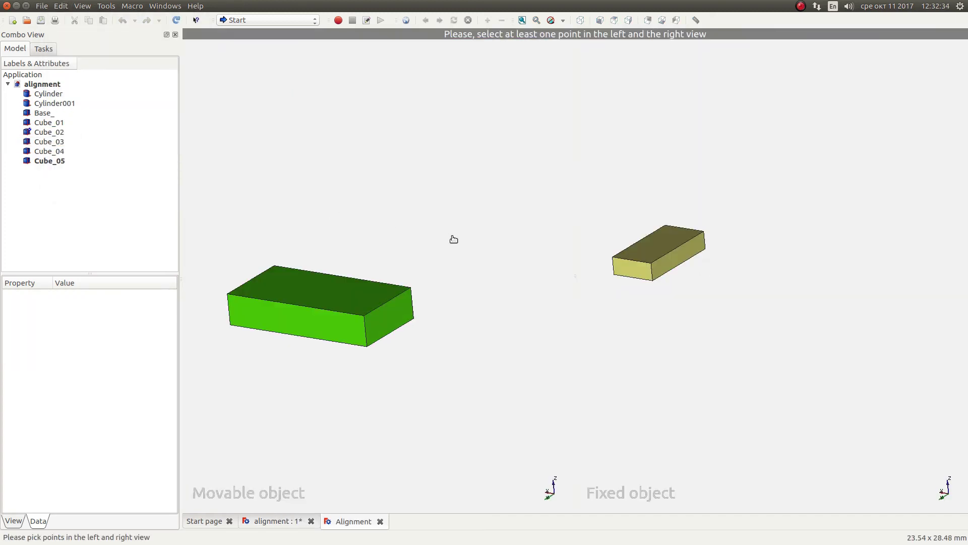
Zoom in on the movable box and pair the top corners of Cube_02 and Cube_03.
{"action": "scroll", "coordinate": [664, 246], "scroll_direction": "up", "scroll_amount": 2}
{"action": "scroll", "coordinate": [680, 248], "scroll_direction": "up", "scroll_amount": 1}
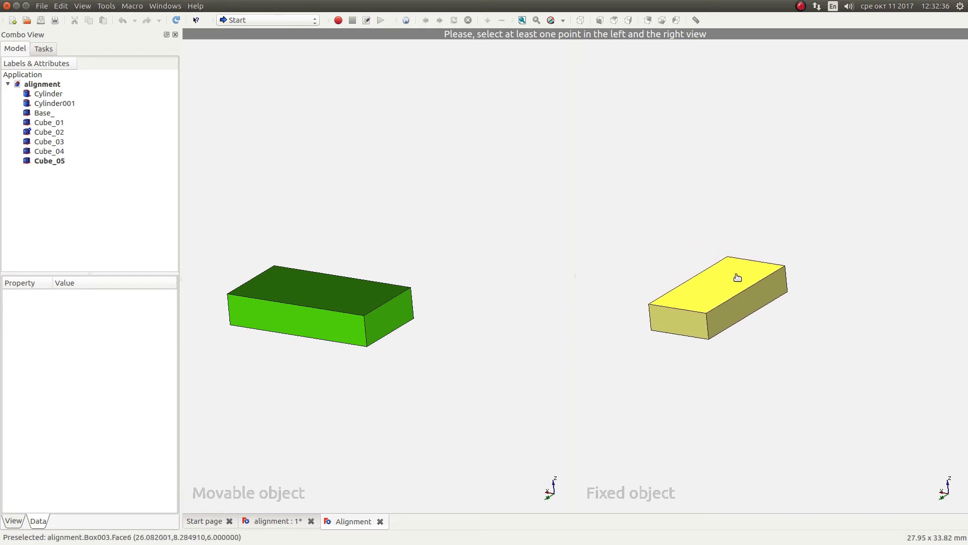
{"action": "scroll", "coordinate": [736, 277], "scroll_direction": "up", "scroll_amount": 2}
{"action": "scroll", "coordinate": [742, 268], "scroll_direction": "up", "scroll_amount": 1}
{"action": "scroll", "coordinate": [726, 279], "scroll_direction": "up", "scroll_amount": 2}
{"action": "scroll", "coordinate": [802, 270], "scroll_direction": "down", "scroll_amount": 2}
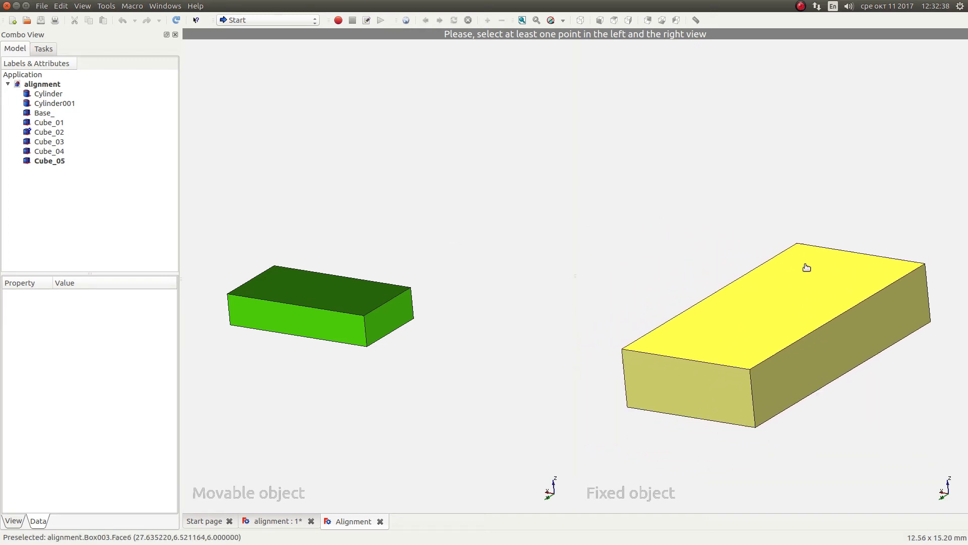
{"action": "scroll", "coordinate": [383, 306], "scroll_direction": "up", "scroll_amount": 3}
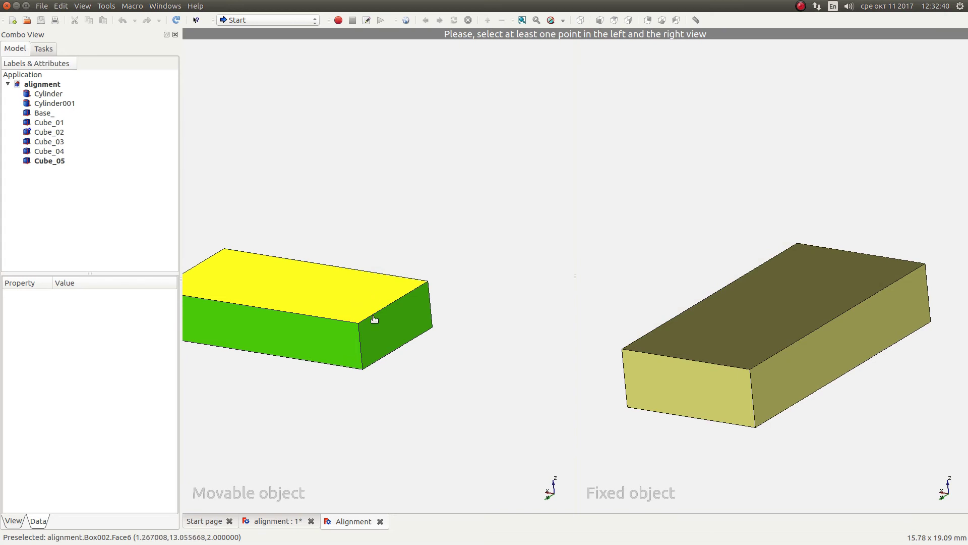
{"action": "mouse_move", "coordinate": [375, 318]}
{"action": "middle_mouse_down"}
{"action": "mouse_move", "coordinate": [406, 363]}
{"action": "mouse_move", "coordinate": [350, 384]}
{"action": "mouse_move", "coordinate": [296, 380]}
{"action": "mouse_move", "coordinate": [281, 363]}
{"action": "mouse_move", "coordinate": [324, 328]}
{"action": "middle_mouse_up"}
{"action": "scroll", "coordinate": [417, 177], "scroll_direction": "up", "scroll_amount": 1}
{"action": "scroll", "coordinate": [398, 244], "scroll_direction": "down", "scroll_amount": 1}
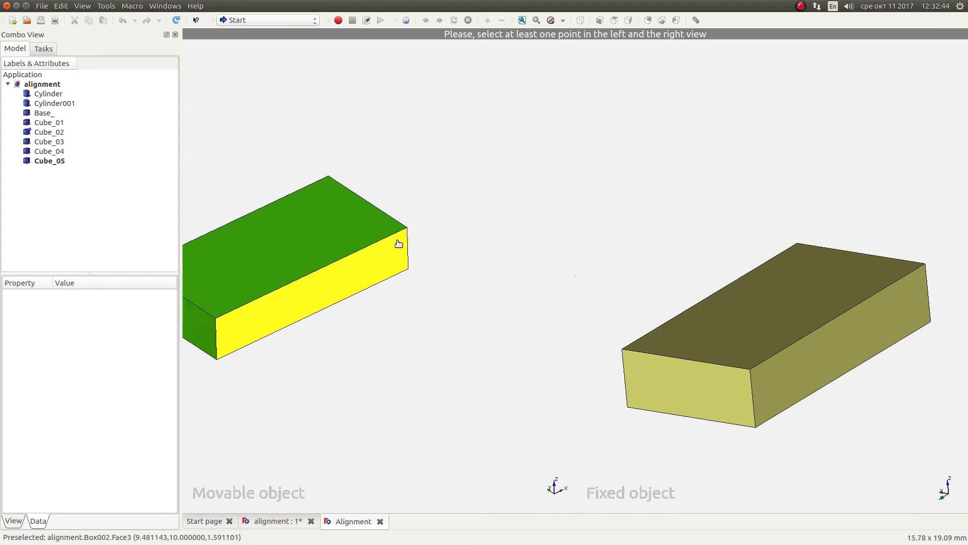
{"action": "middle_click_drag", "start_coordinate": [398, 244], "coordinate": [406, 271]}
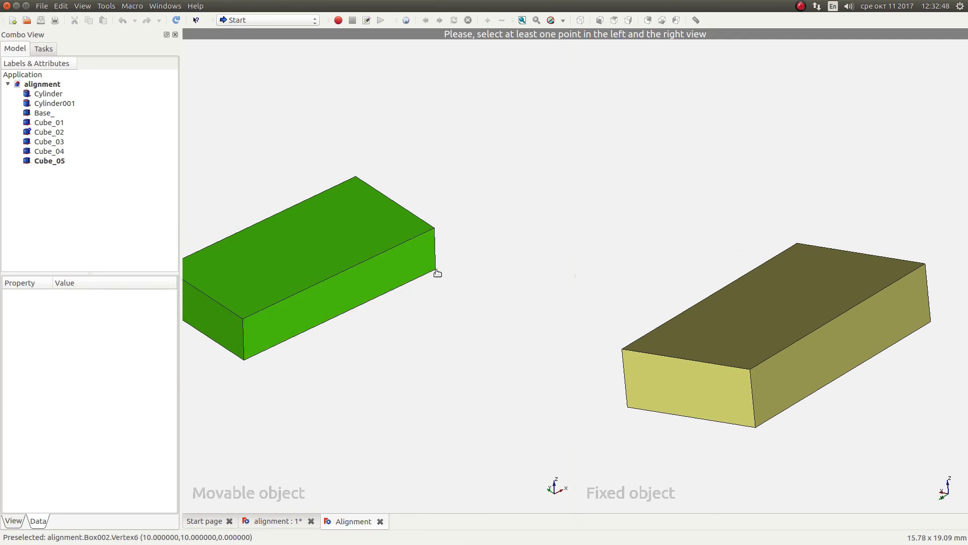
{"action": "left_click", "coordinate": [437, 272]}
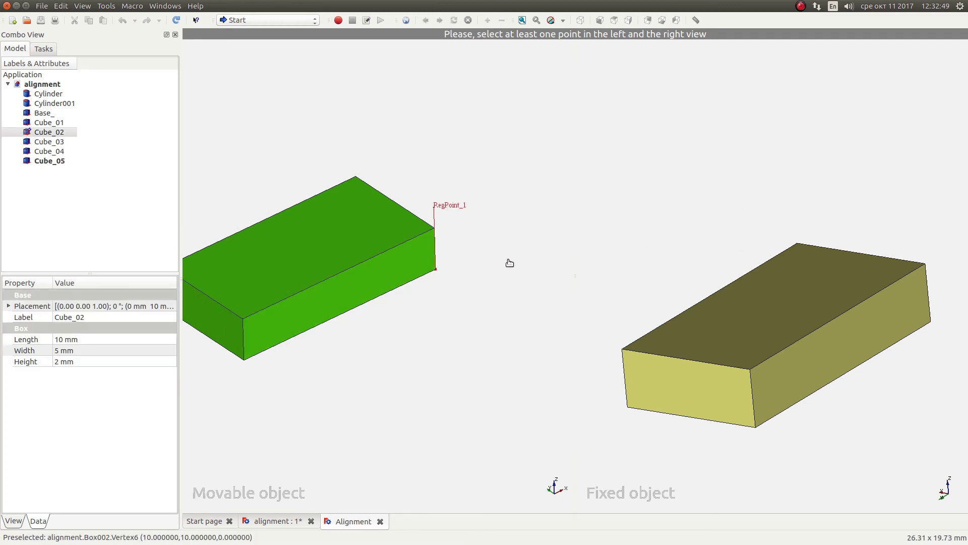
{"action": "left_click", "coordinate": [796, 245]}
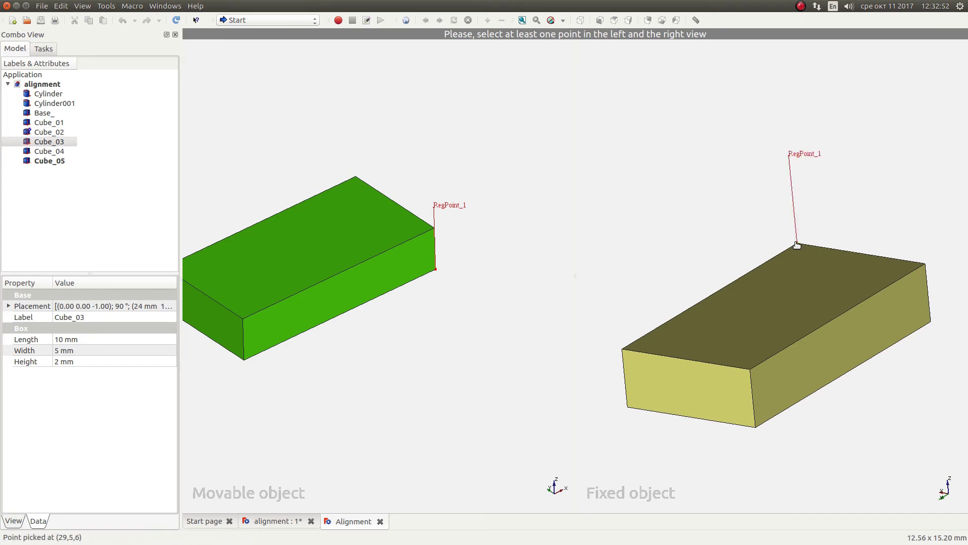
Pair two more corners between the boxes and apply the alignment.
{"action": "left_click", "coordinate": [927, 265]}
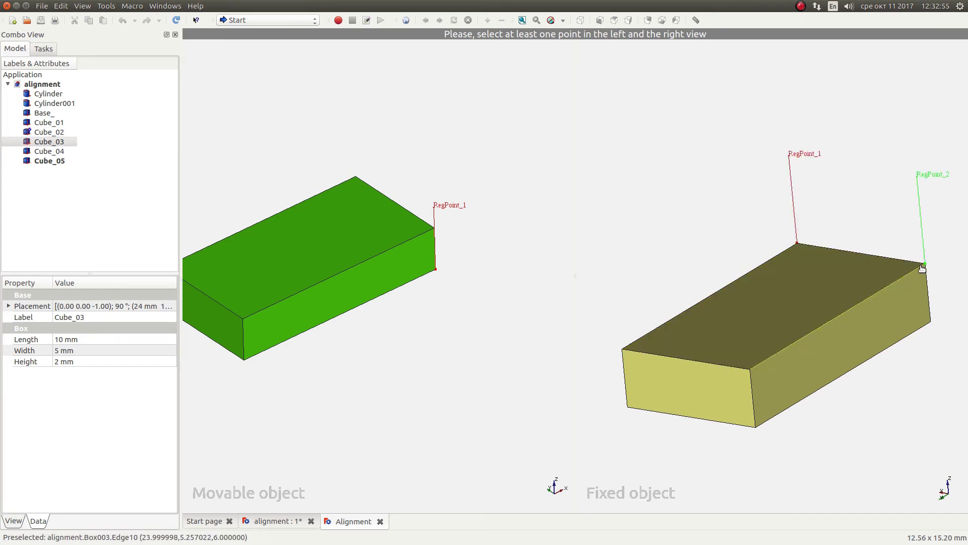
{"action": "left_click", "coordinate": [245, 368]}
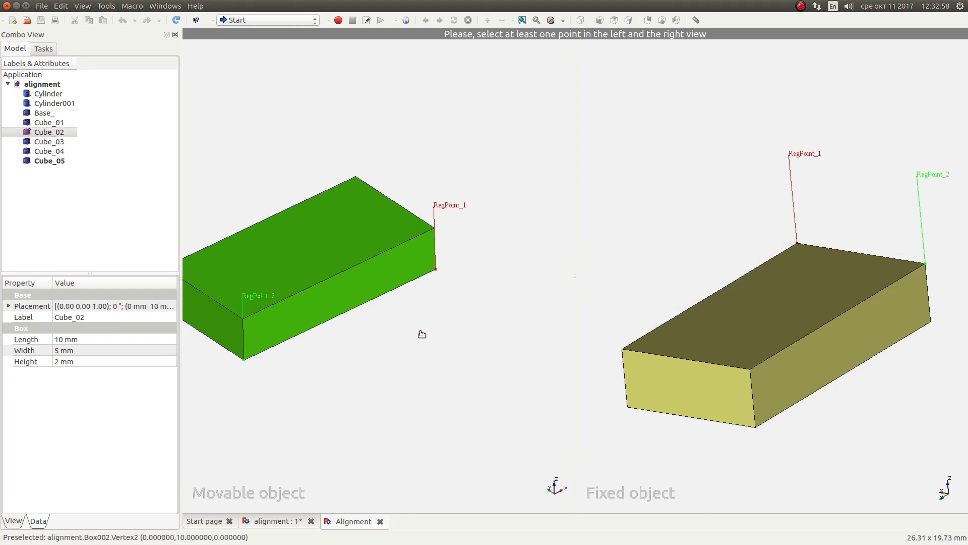
{"action": "mouse_move", "coordinate": [438, 338]}
{"action": "middle_mouse_down"}
{"action": "mouse_move", "coordinate": [361, 337]}
{"action": "mouse_move", "coordinate": [512, 267]}
{"action": "mouse_move", "coordinate": [540, 268]}
{"action": "middle_mouse_up"}
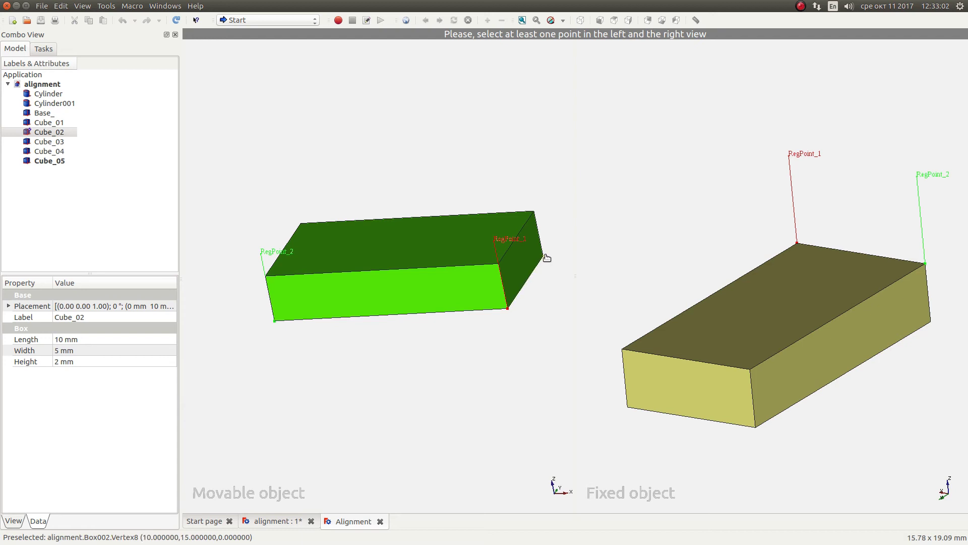
{"action": "left_click", "coordinate": [544, 256]}
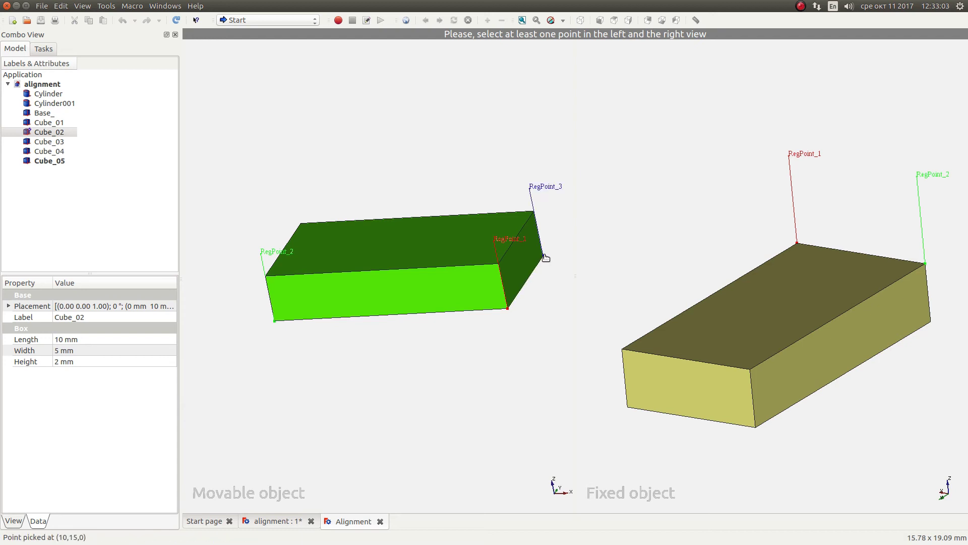
{"action": "left_click", "coordinate": [624, 353]}
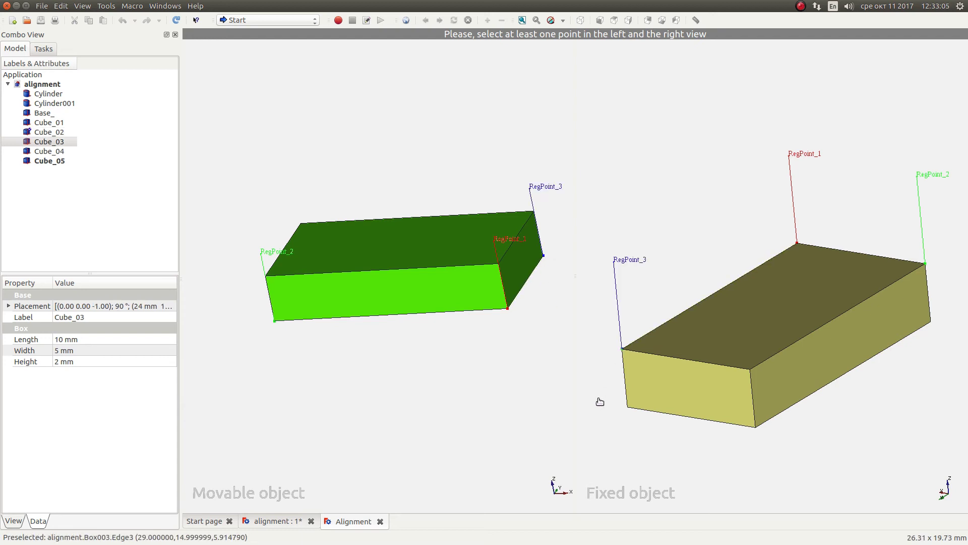
{"action": "right_click", "coordinate": [600, 308]}
{"action": "left_click", "coordinate": [615, 312]}
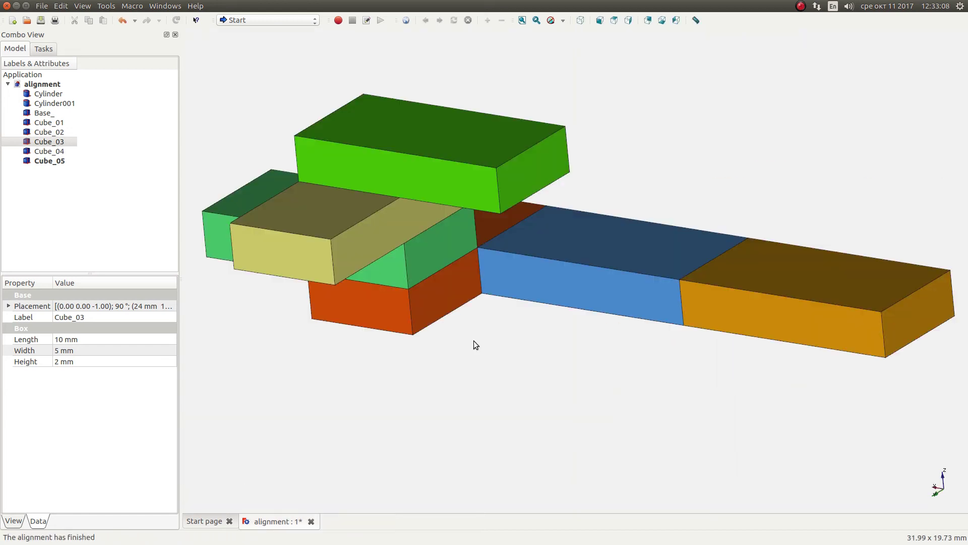
{"action": "mouse_move", "coordinate": [464, 333]}
{"action": "middle_mouse_down"}
{"action": "mouse_move", "coordinate": [355, 340]}
{"action": "mouse_move", "coordinate": [441, 341]}
{"action": "middle_mouse_up"}
{"action": "mouse_move", "coordinate": [725, 259]}
{"action": "middle_mouse_down"}
{"action": "mouse_move", "coordinate": [630, 280]}
{"action": "mouse_move", "coordinate": [640, 306]}
{"action": "mouse_move", "coordinate": [538, 300]}
{"action": "mouse_move", "coordinate": [476, 318]}
{"action": "mouse_move", "coordinate": [832, 195]}
{"action": "mouse_move", "coordinate": [837, 257]}
{"action": "mouse_move", "coordinate": [811, 271]}
{"action": "mouse_move", "coordinate": [696, 311]}
{"action": "mouse_move", "coordinate": [607, 277]}
{"action": "middle_mouse_up"}
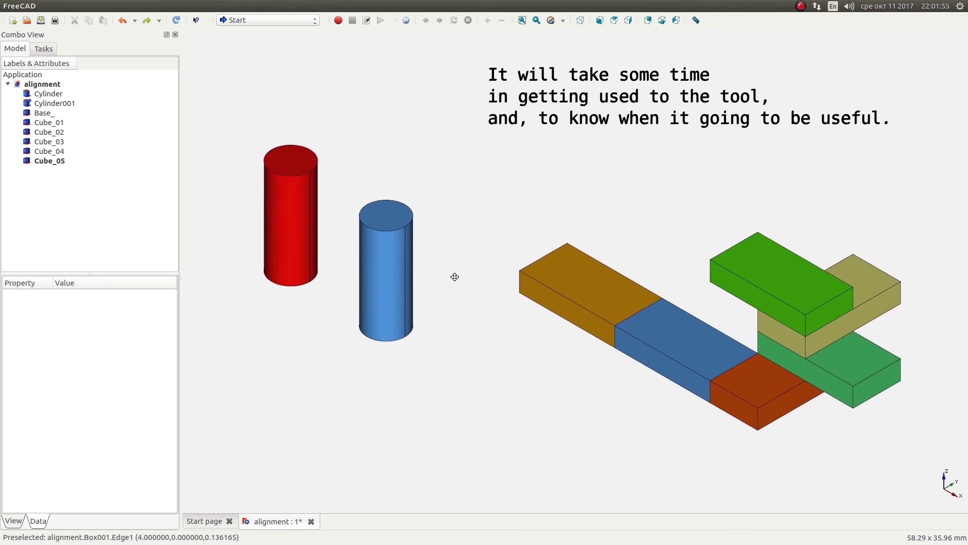
Select Cylinder and Cylinder001 and start an alignment with the blue cylinder fixed.
{"action": "middle_click_drag", "start_coordinate": [437, 268], "coordinate": [565, 288]}
{"action": "scroll", "coordinate": [378, 313], "scroll_direction": "up", "scroll_amount": 2}
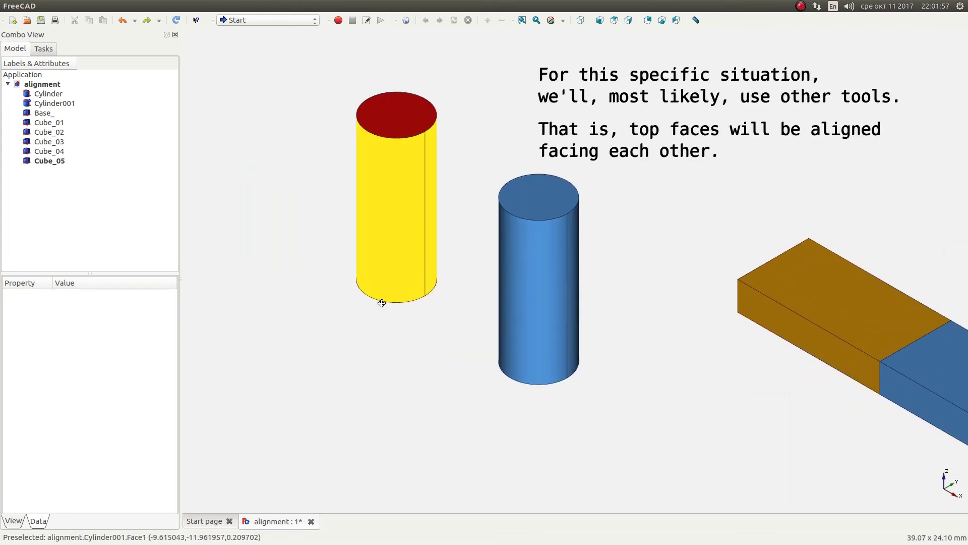
{"action": "scroll", "coordinate": [391, 294], "scroll_direction": "up", "scroll_amount": 1}
{"action": "scroll", "coordinate": [352, 259], "scroll_direction": "up", "scroll_amount": 1}
{"action": "middle_click_drag", "start_coordinate": [351, 261], "coordinate": [352, 276]}
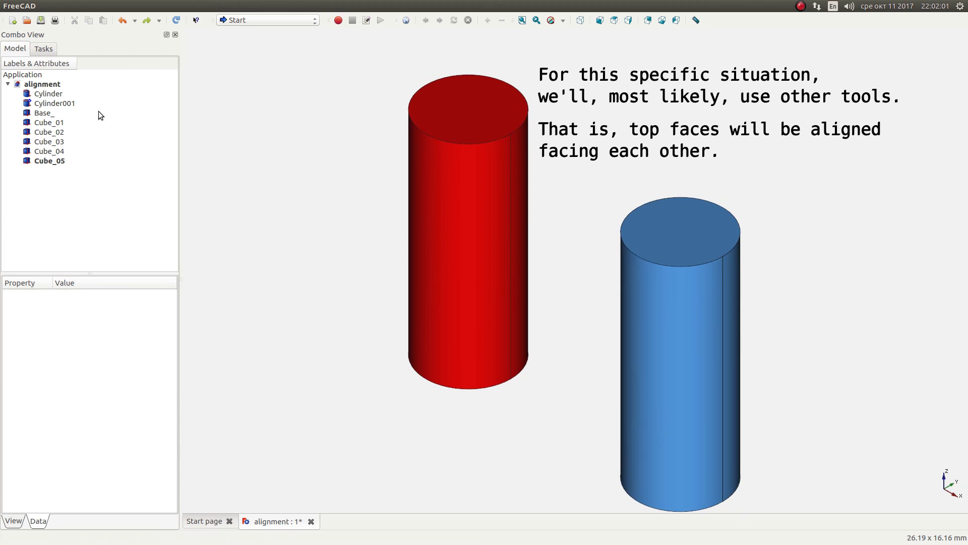
{"action": "left_click", "coordinate": [56, 95]}
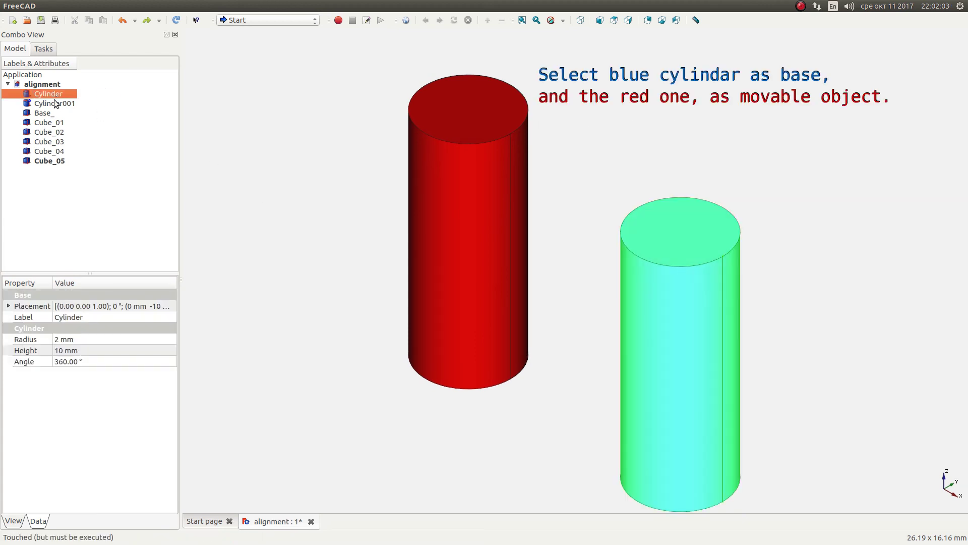
{"action": "left_click", "coordinate": [53, 101], "text": "ctrl"}
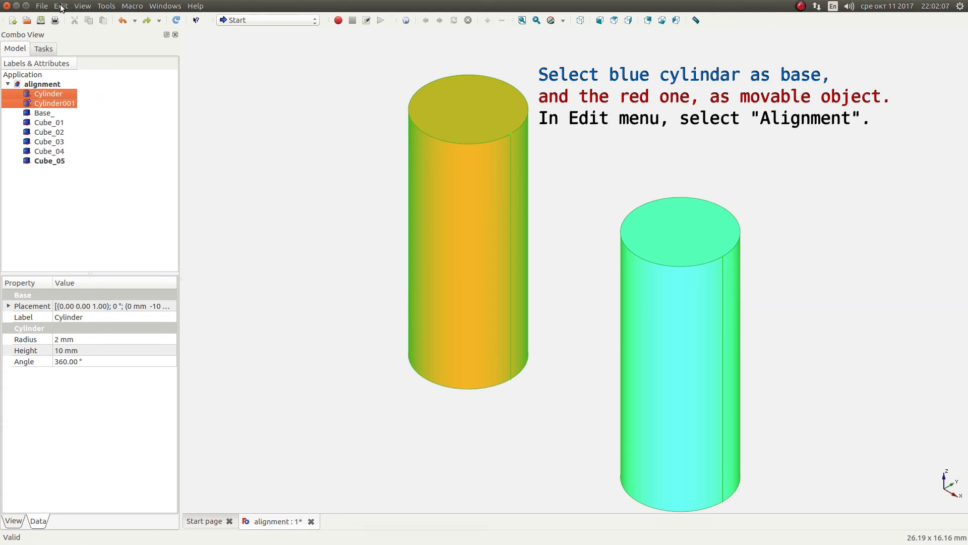
{"action": "left_click", "coordinate": [62, 7]}
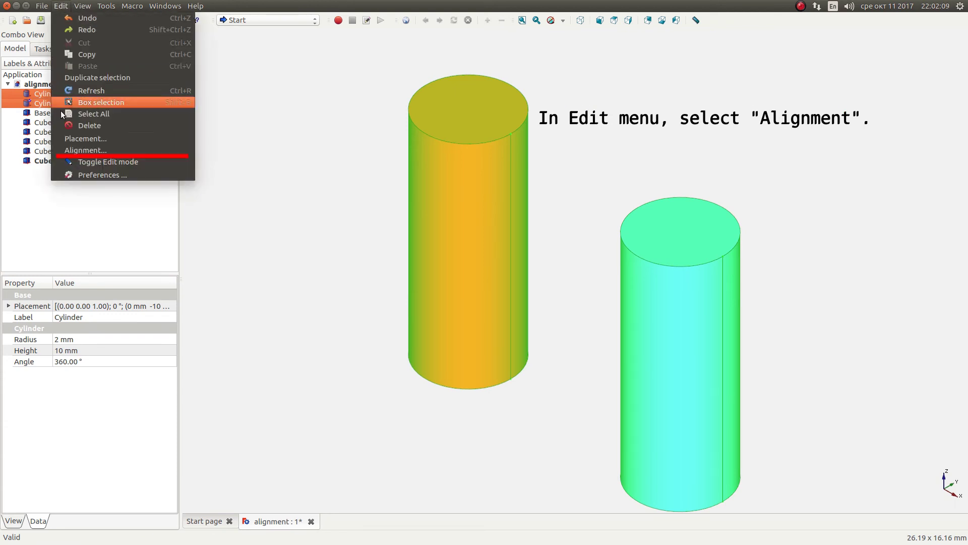
{"action": "left_click", "coordinate": [74, 150]}
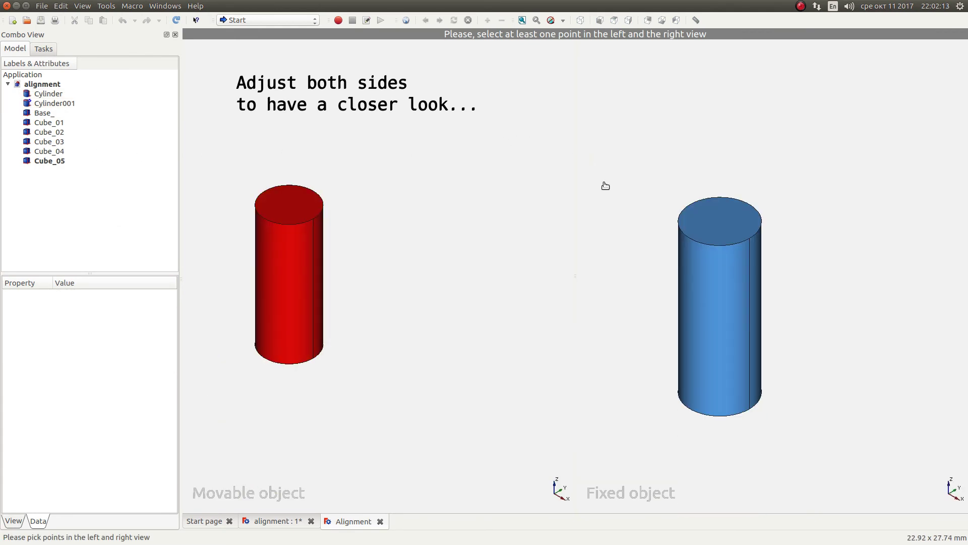
Zoom into the red cylinder and mark both cylinders' top-face centres as the first pair.
{"action": "scroll", "coordinate": [688, 212], "scroll_direction": "up", "scroll_amount": 1}
{"action": "scroll", "coordinate": [702, 219], "scroll_direction": "up", "scroll_amount": 1}
{"action": "scroll", "coordinate": [731, 267], "scroll_direction": "up", "scroll_amount": 1}
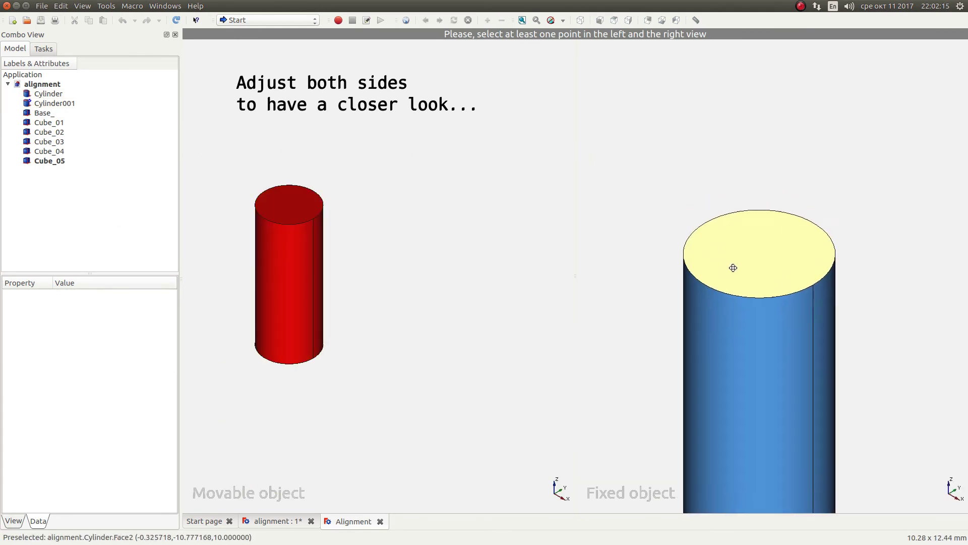
{"action": "scroll", "coordinate": [758, 283], "scroll_direction": "up", "scroll_amount": 1}
{"action": "scroll", "coordinate": [767, 292], "scroll_direction": "up", "scroll_amount": 1}
{"action": "scroll", "coordinate": [772, 295], "scroll_direction": "up", "scroll_amount": 1}
{"action": "scroll", "coordinate": [759, 292], "scroll_direction": "up", "scroll_amount": 1}
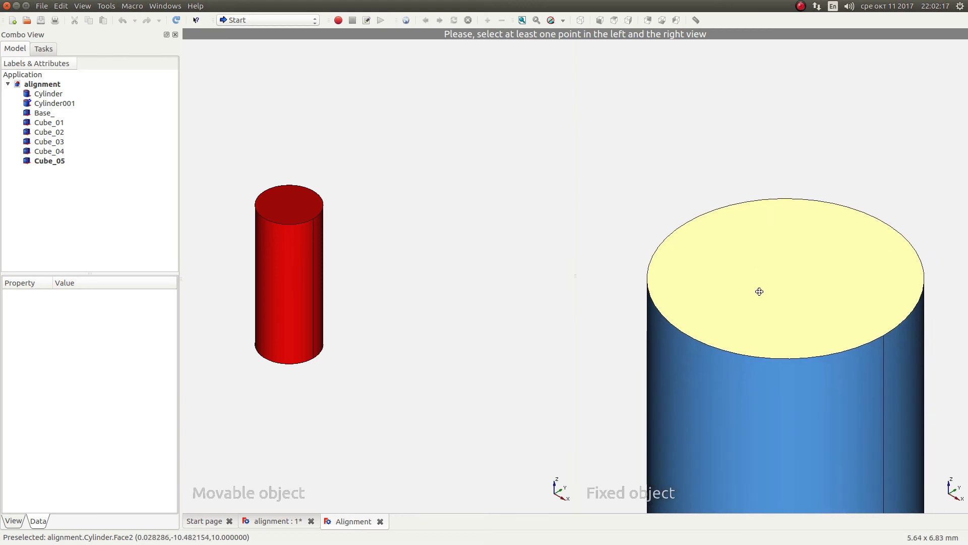
{"action": "scroll", "coordinate": [303, 218], "scroll_direction": "up", "scroll_amount": 3}
{"action": "scroll", "coordinate": [317, 245], "scroll_direction": "up", "scroll_amount": 1}
{"action": "middle_click_drag", "start_coordinate": [318, 244], "coordinate": [455, 314]}
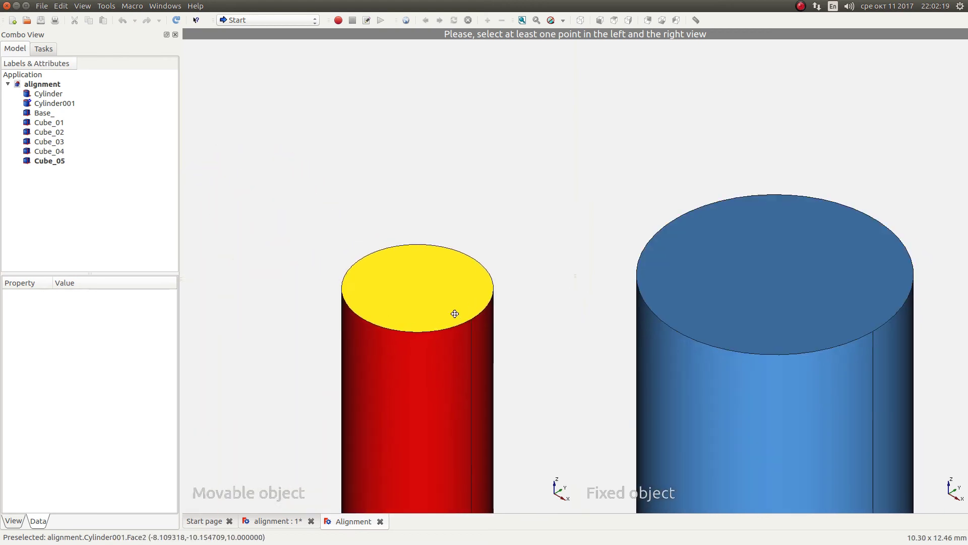
{"action": "scroll", "coordinate": [415, 292], "scroll_direction": "up", "scroll_amount": 1}
{"action": "scroll", "coordinate": [423, 309], "scroll_direction": "up", "scroll_amount": 2}
{"action": "scroll", "coordinate": [394, 297], "scroll_direction": "up", "scroll_amount": 1}
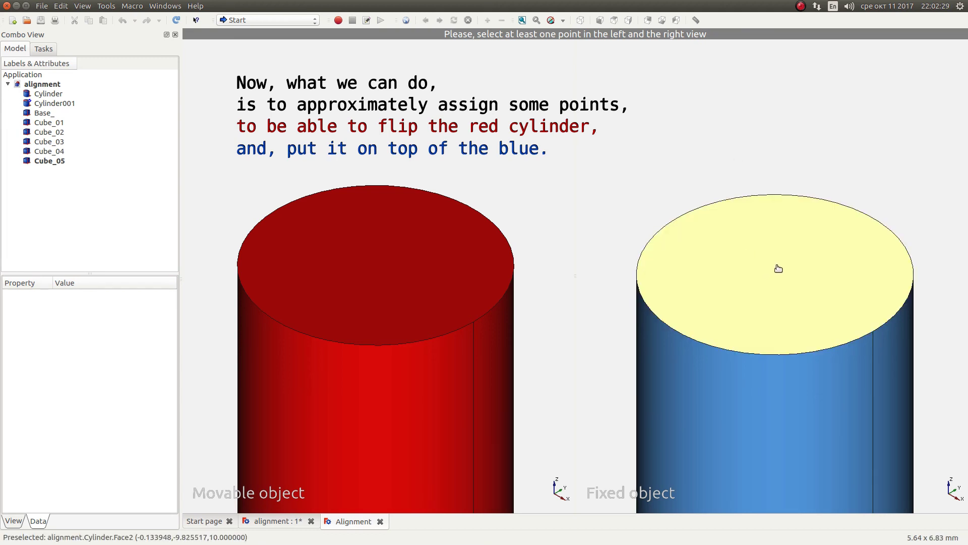
{"action": "left_click", "coordinate": [778, 269]}
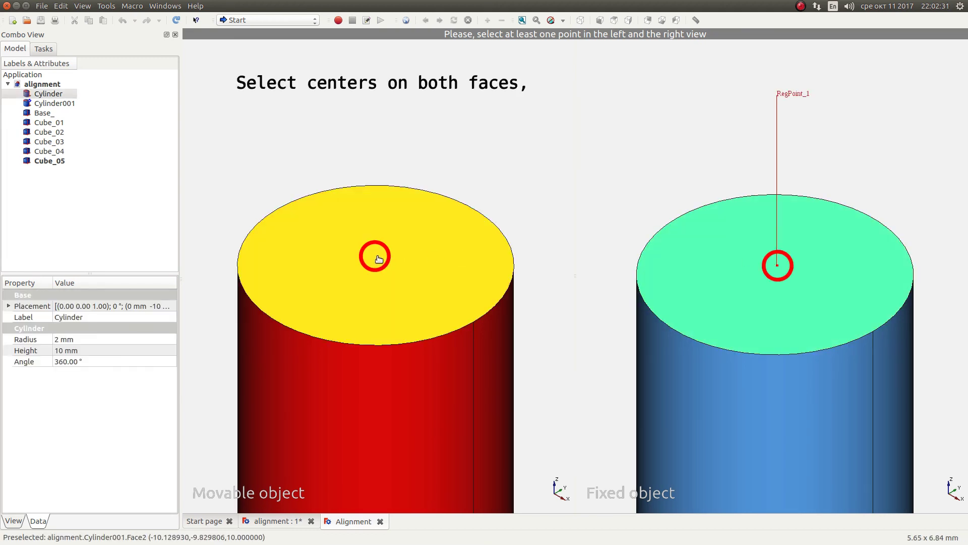
{"action": "left_click", "coordinate": [377, 260]}
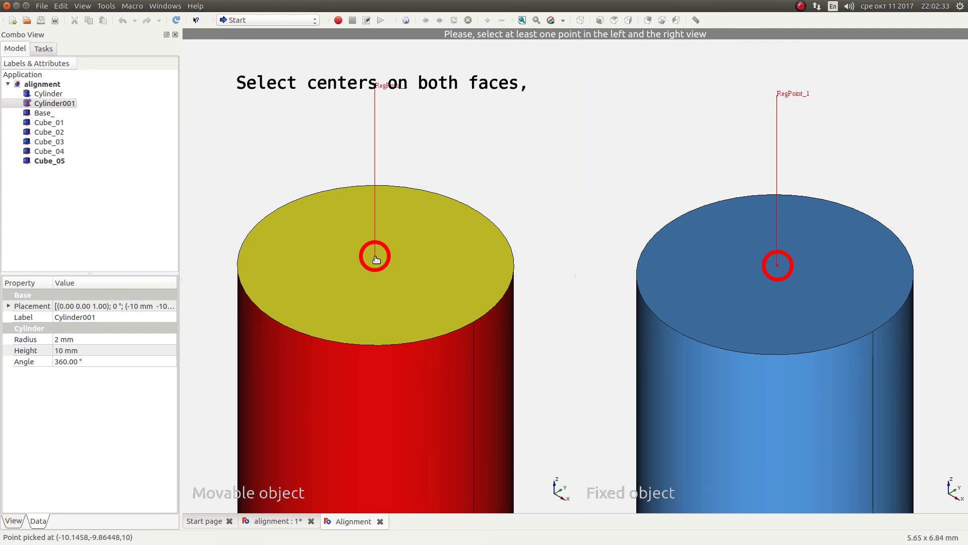
Mark two matching rim points on the blue and red cylinder tops.
{"action": "left_click", "coordinate": [742, 206]}
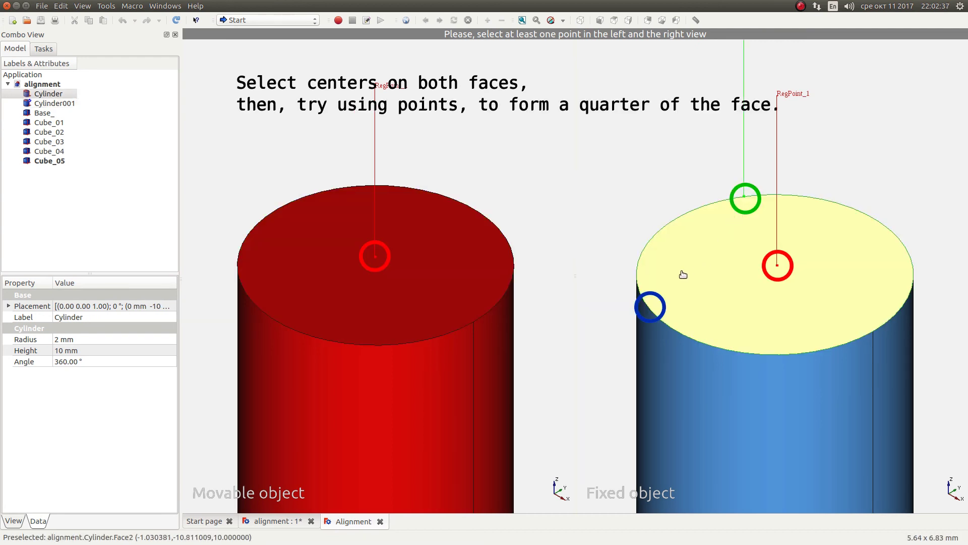
{"action": "left_click", "coordinate": [646, 305]}
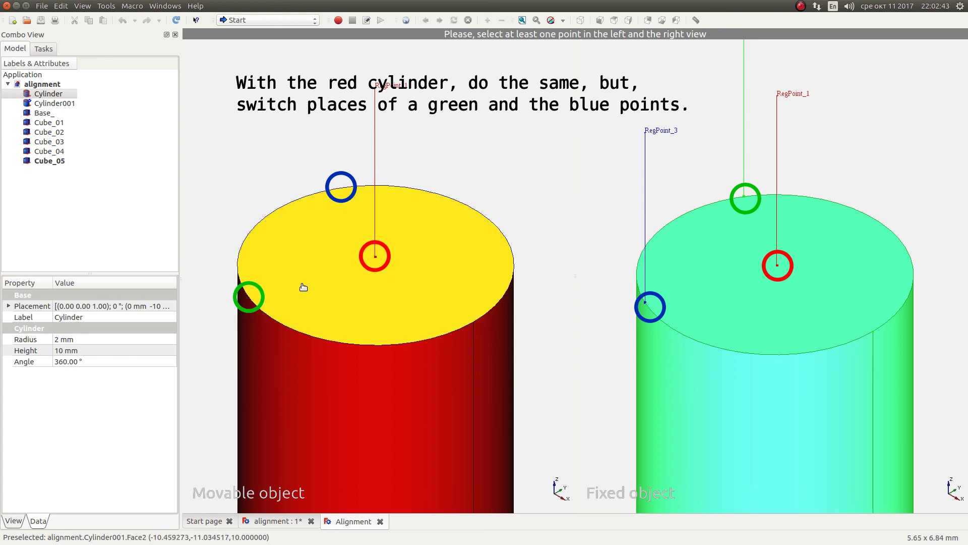
{"action": "left_click", "coordinate": [249, 298]}
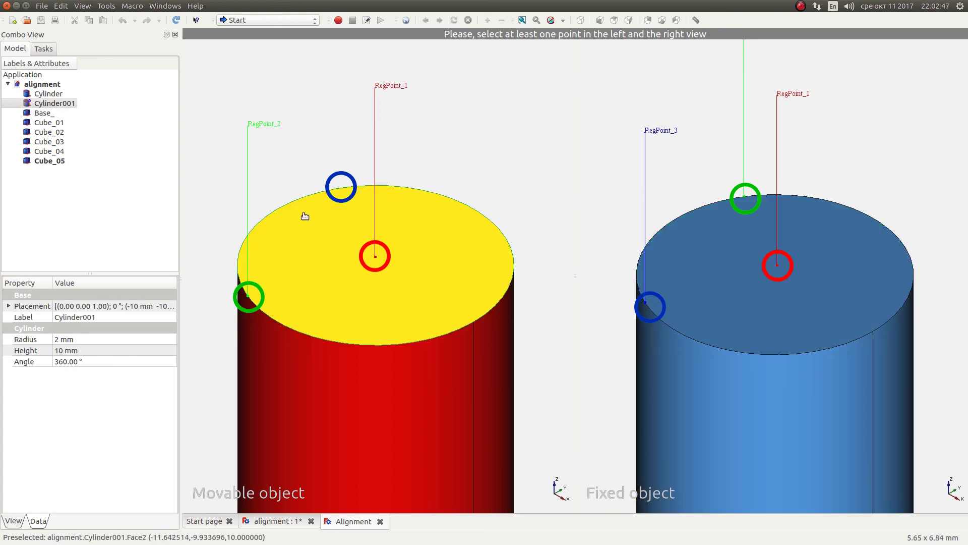
{"action": "left_click", "coordinate": [343, 190]}
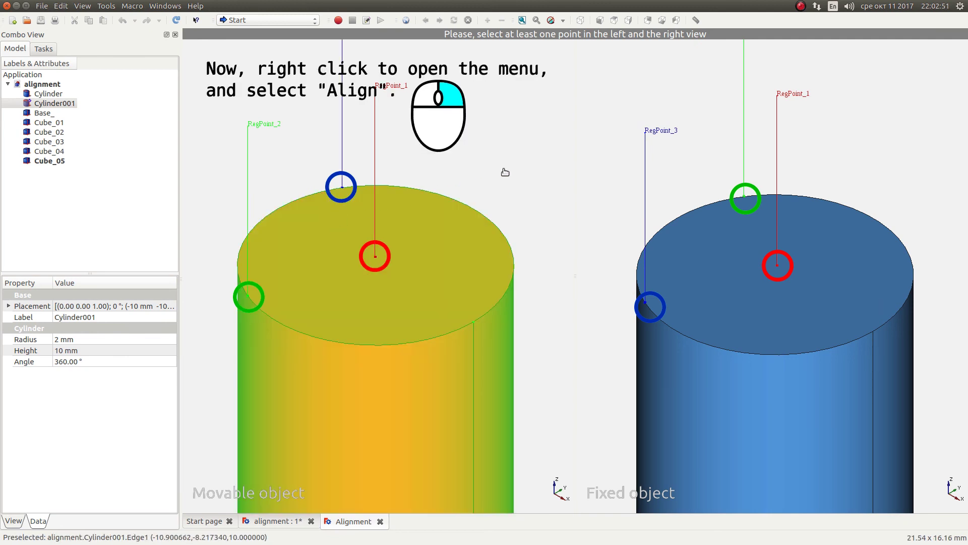
{"action": "right_click", "coordinate": [571, 198]}
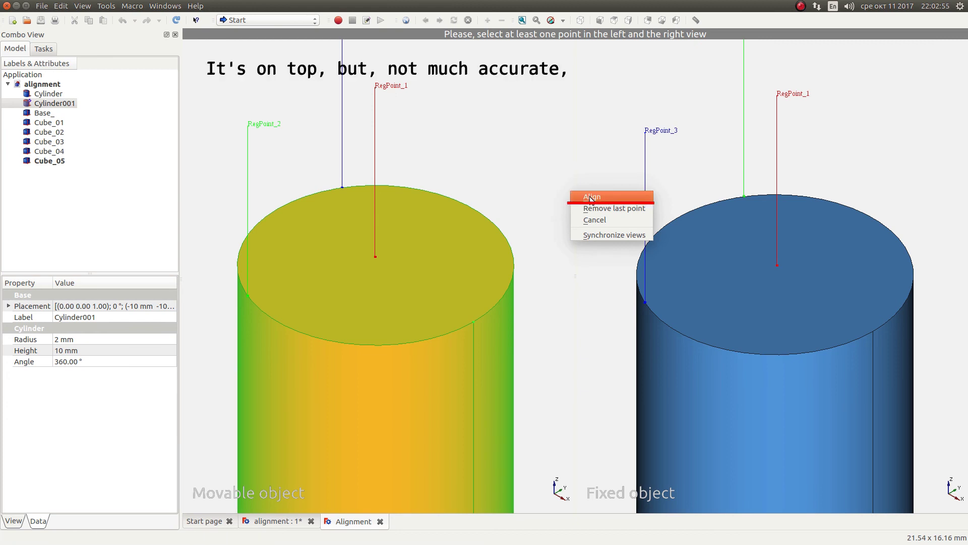
Apply the cylinder alignment, then switch to the Draft workbench with an XY working plane.
{"action": "left_click", "coordinate": [591, 197]}
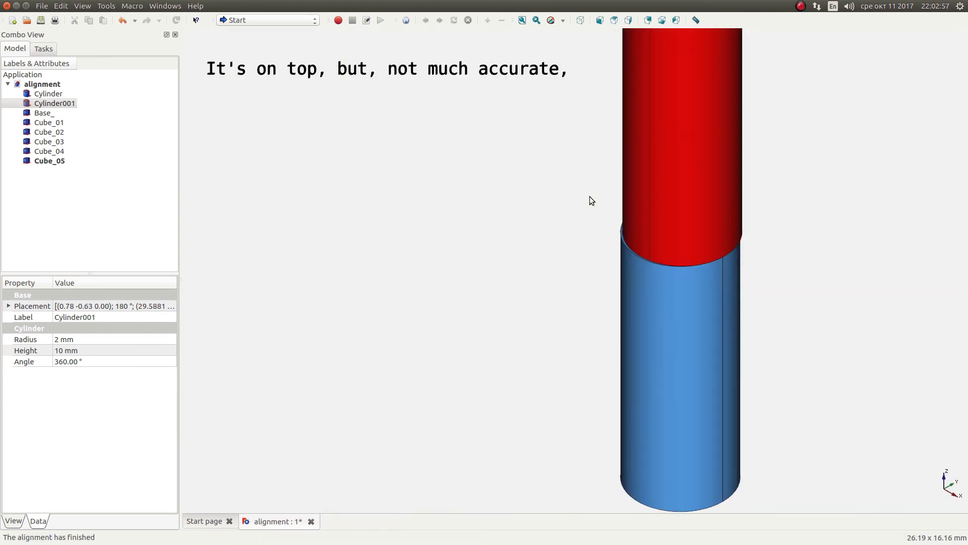
{"action": "middle_click_drag", "start_coordinate": [553, 196], "coordinate": [479, 256]}
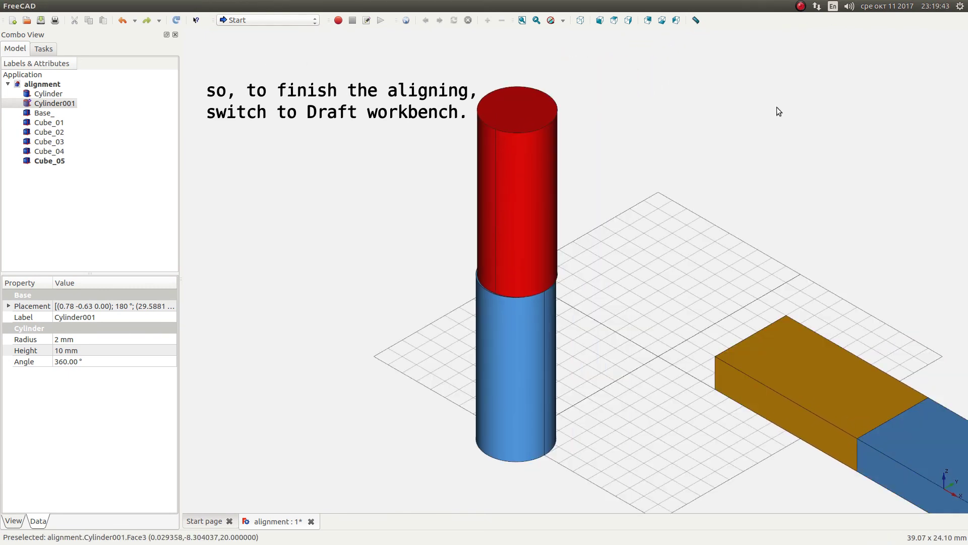
{"action": "left_click", "coordinate": [247, 22]}
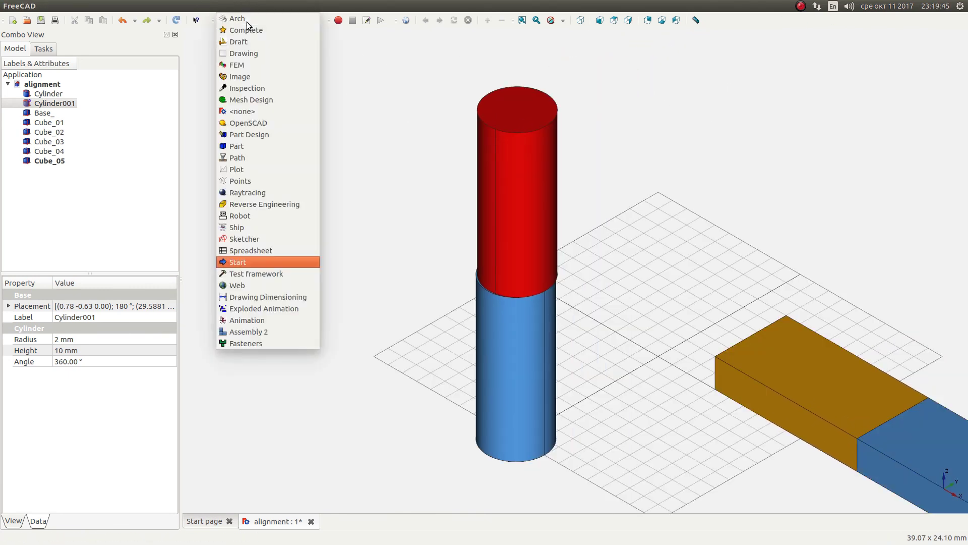
{"action": "left_click", "coordinate": [250, 38]}
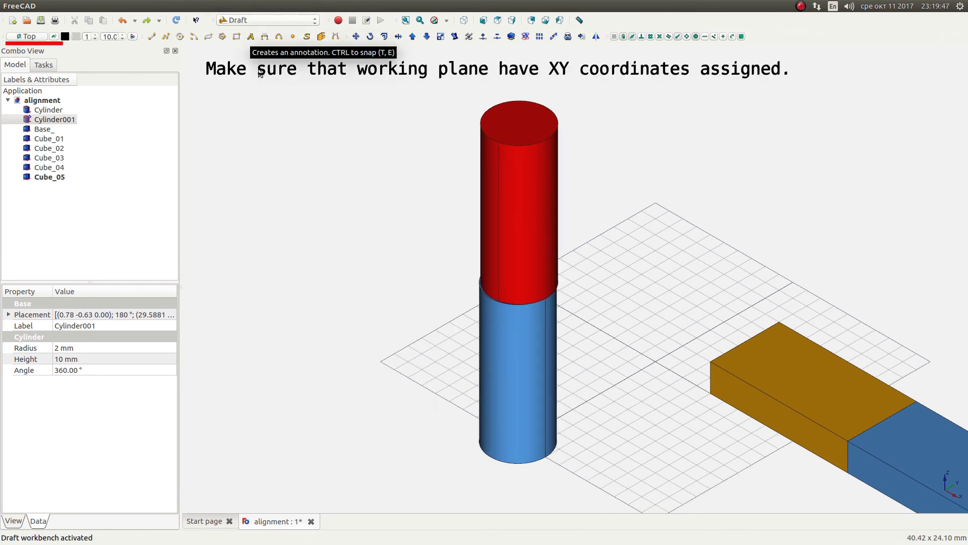
{"action": "left_click", "coordinate": [25, 36]}
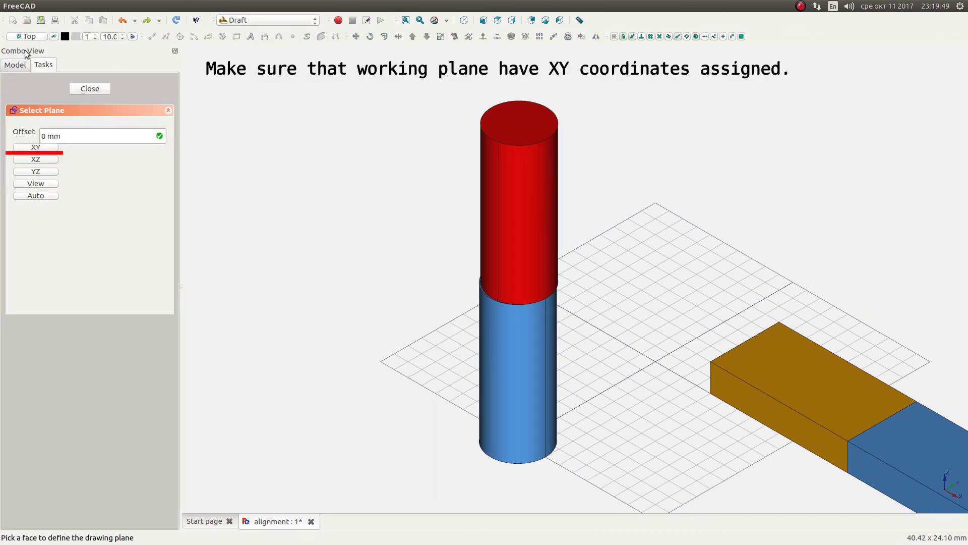
{"action": "left_click", "coordinate": [31, 148]}
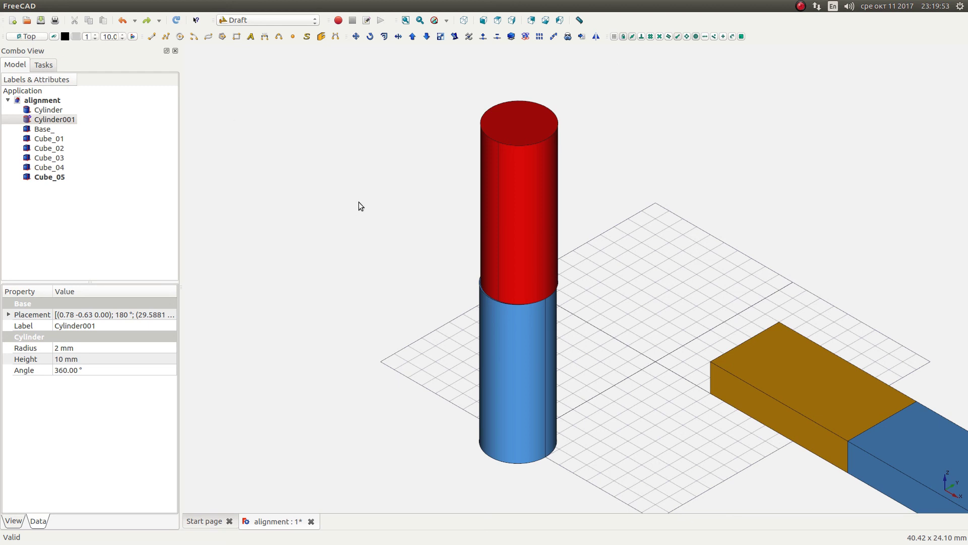
Draft Move the red cylinder from its bottom centre to the blue cylinder's top centre.
{"action": "scroll", "coordinate": [455, 312], "scroll_direction": "up", "scroll_amount": 2}
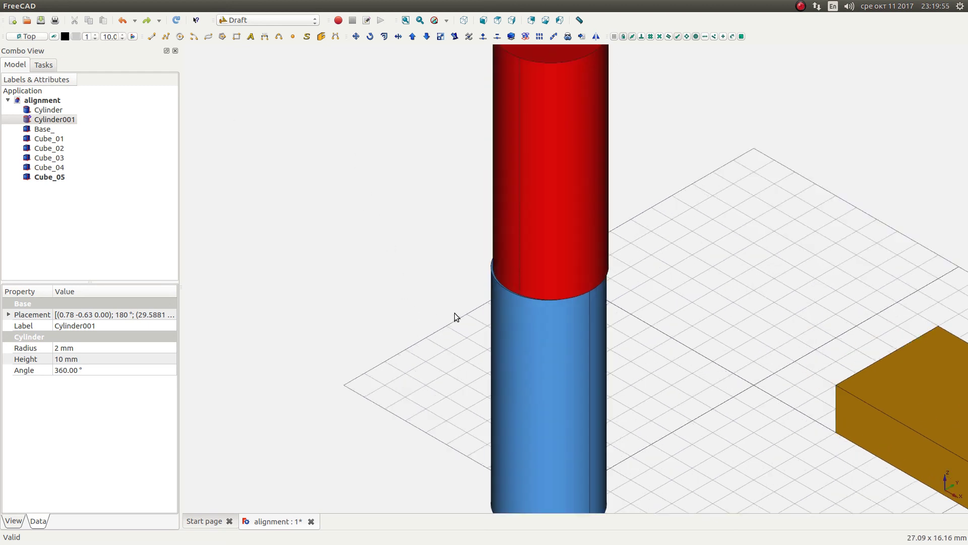
{"action": "scroll", "coordinate": [460, 292], "scroll_direction": "up", "scroll_amount": 2}
{"action": "scroll", "coordinate": [460, 280], "scroll_direction": "up", "scroll_amount": 2}
{"action": "scroll", "coordinate": [460, 280], "scroll_direction": "up", "scroll_amount": 1}
{"action": "middle_click_drag", "start_coordinate": [460, 279], "coordinate": [377, 288]}
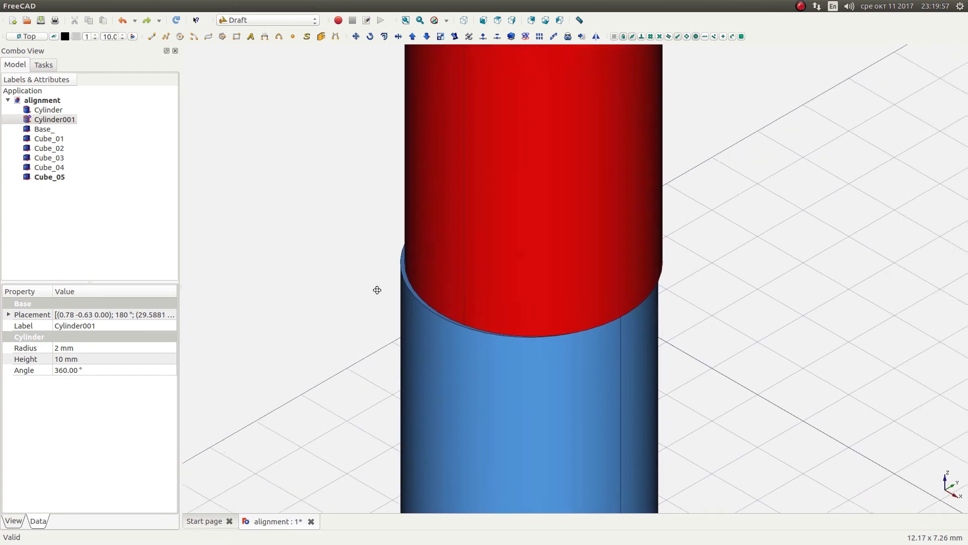
{"action": "scroll", "coordinate": [384, 283], "scroll_direction": "up", "scroll_amount": 2}
{"action": "scroll", "coordinate": [348, 292], "scroll_direction": "up", "scroll_amount": 2}
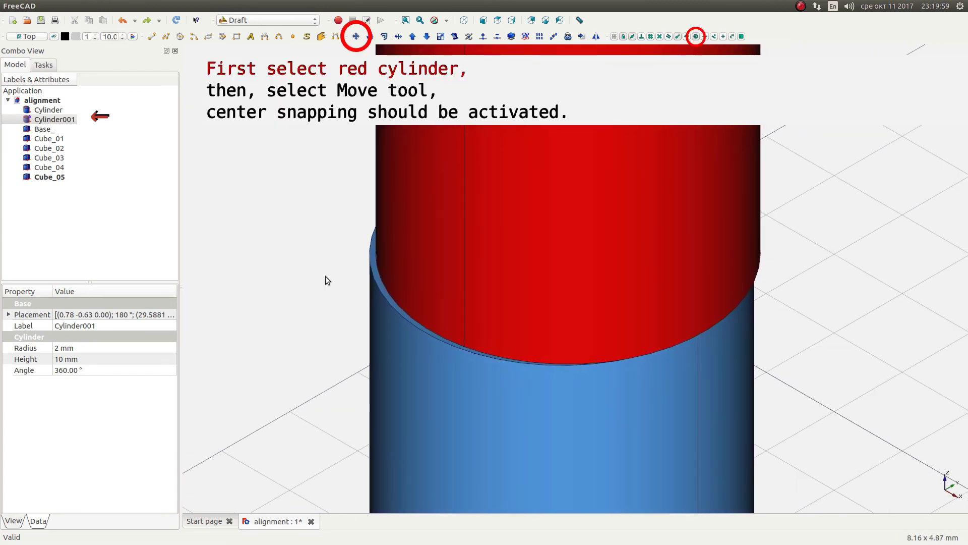
{"action": "left_click", "coordinate": [355, 37]}
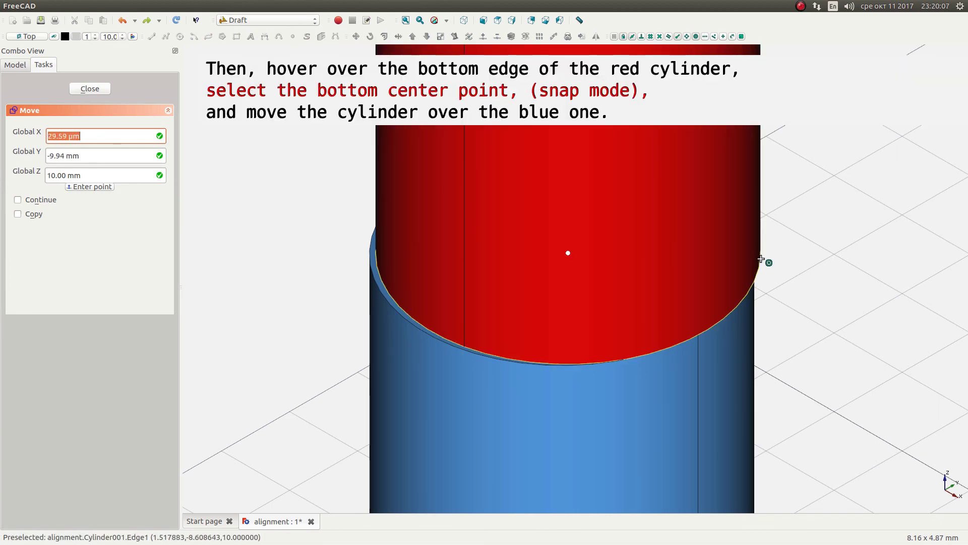
{"action": "left_click", "coordinate": [761, 258]}
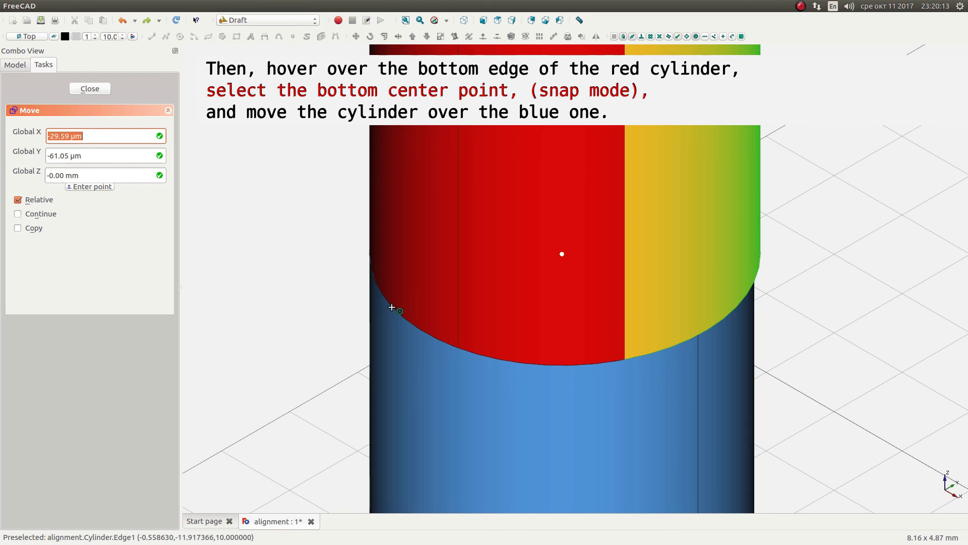
{"action": "left_click", "coordinate": [391, 307]}
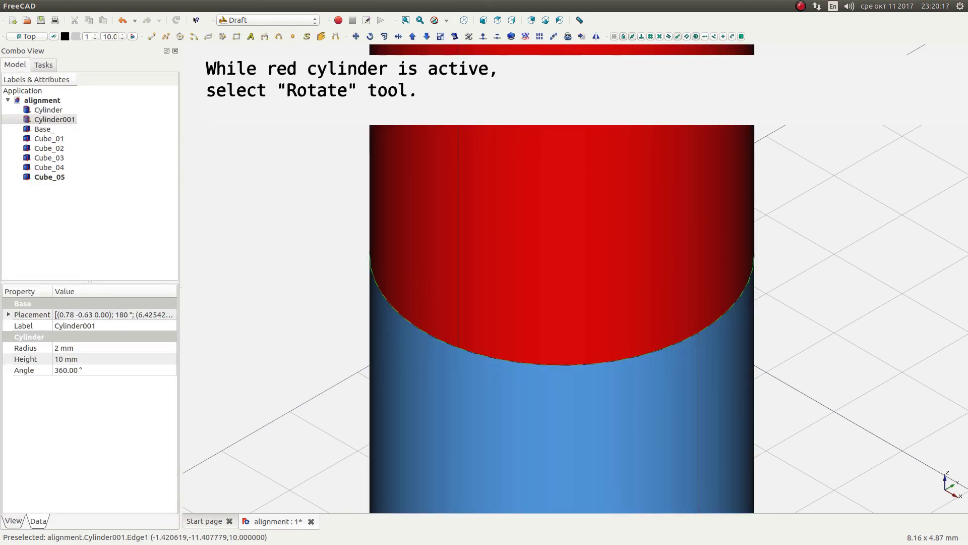
Draft Rotate the red cylinder about its centre so its seam meets the blue seam.
{"action": "left_click", "coordinate": [370, 37]}
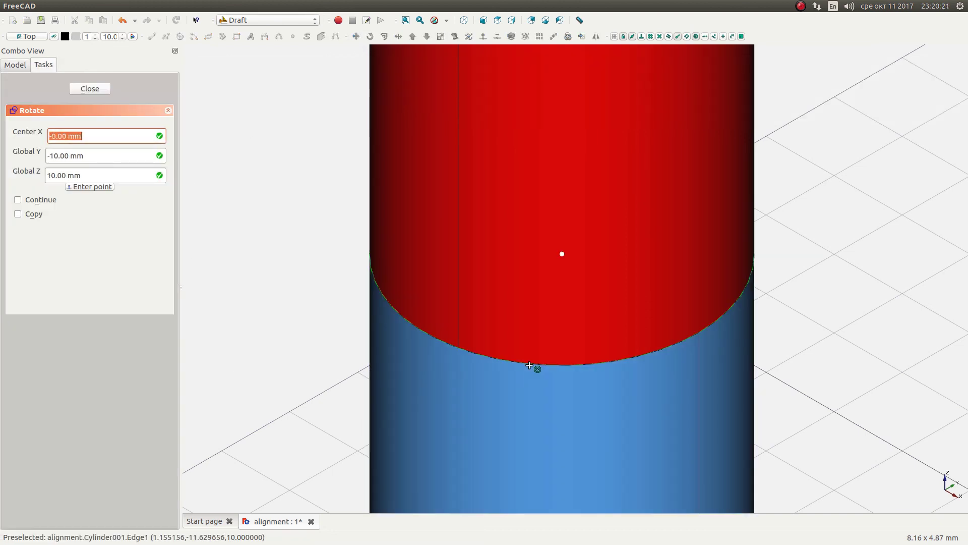
{"action": "left_click", "coordinate": [529, 365]}
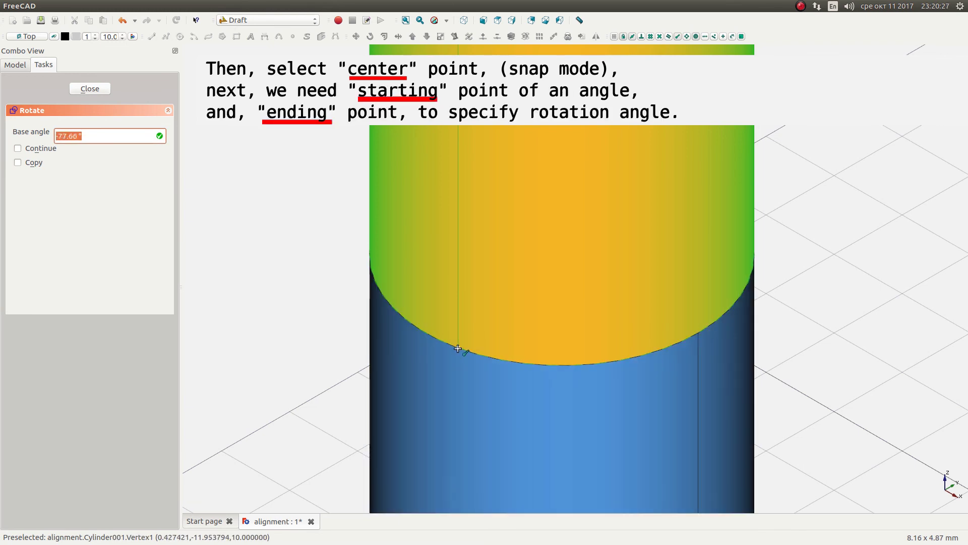
{"action": "left_click", "coordinate": [458, 348]}
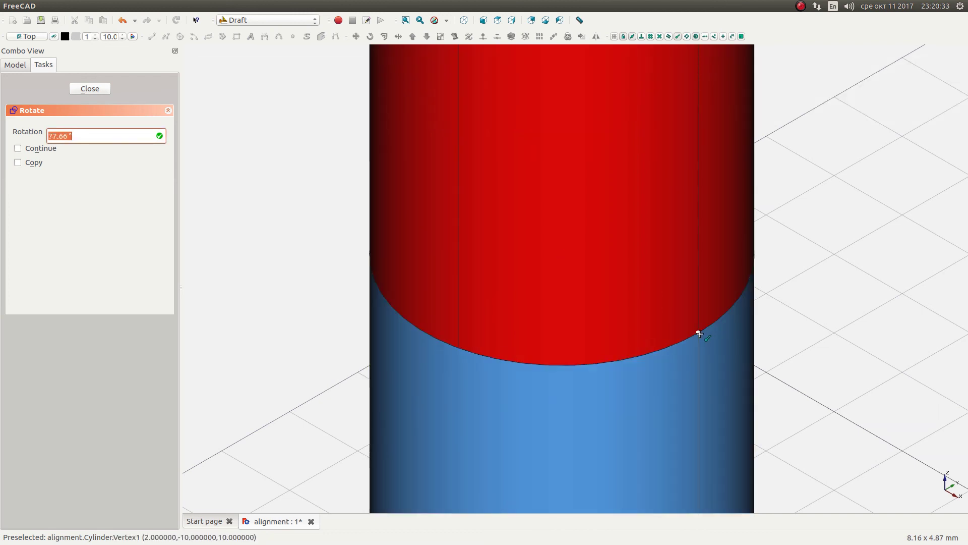
{"action": "left_click", "coordinate": [700, 334]}
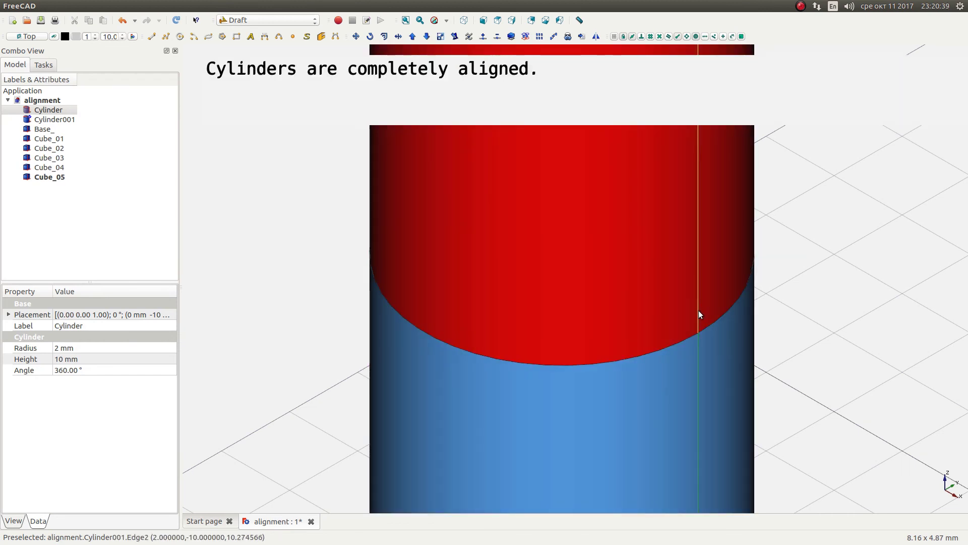
{"action": "left_click", "coordinate": [698, 312], "text": "ctrl"}
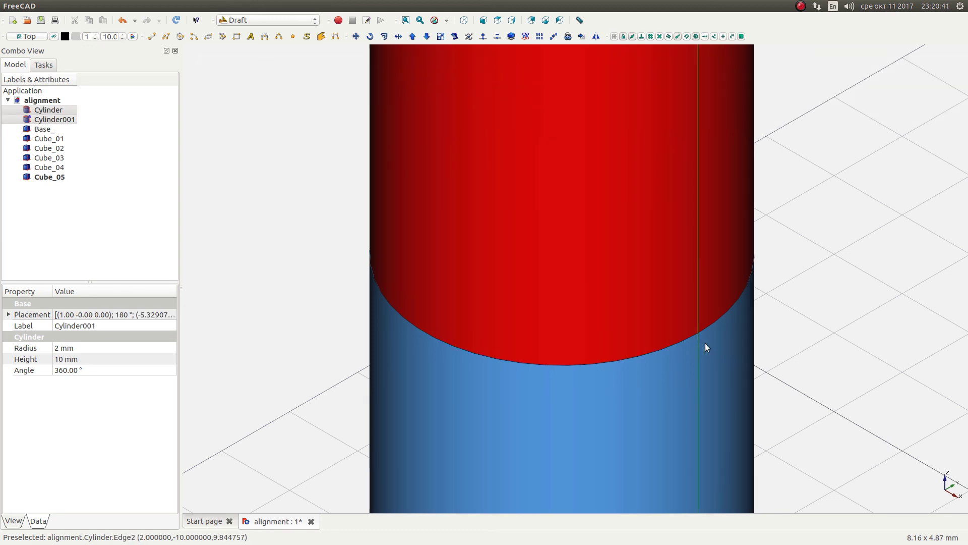
{"action": "left_click", "coordinate": [878, 244]}
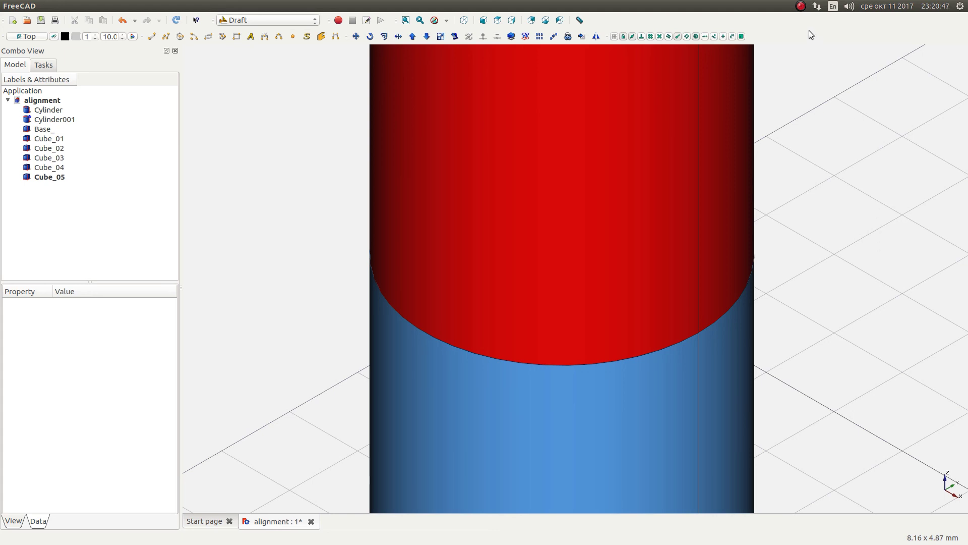
{"action": "scroll", "coordinate": [806, 203], "scroll_direction": "down", "scroll_amount": 4}
{"action": "scroll", "coordinate": [841, 190], "scroll_direction": "down", "scroll_amount": 3}
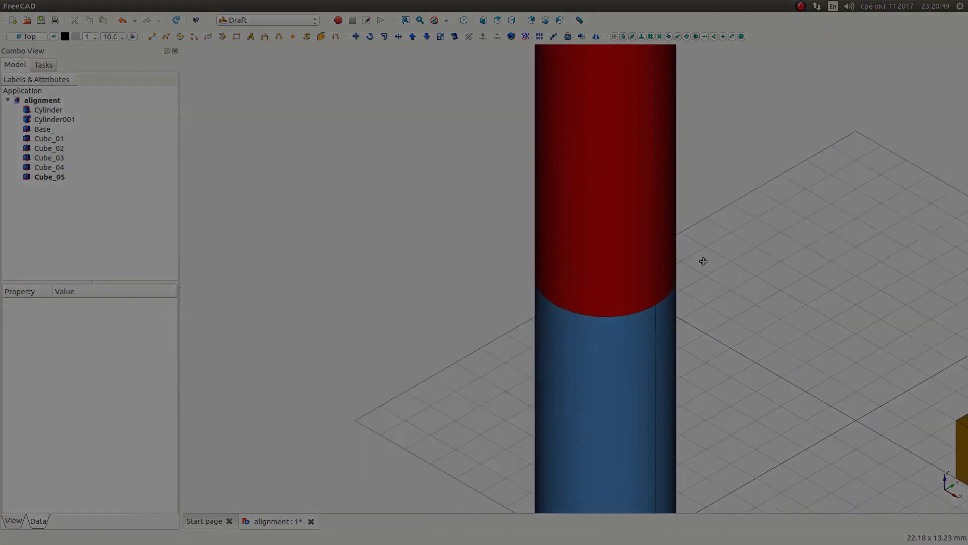